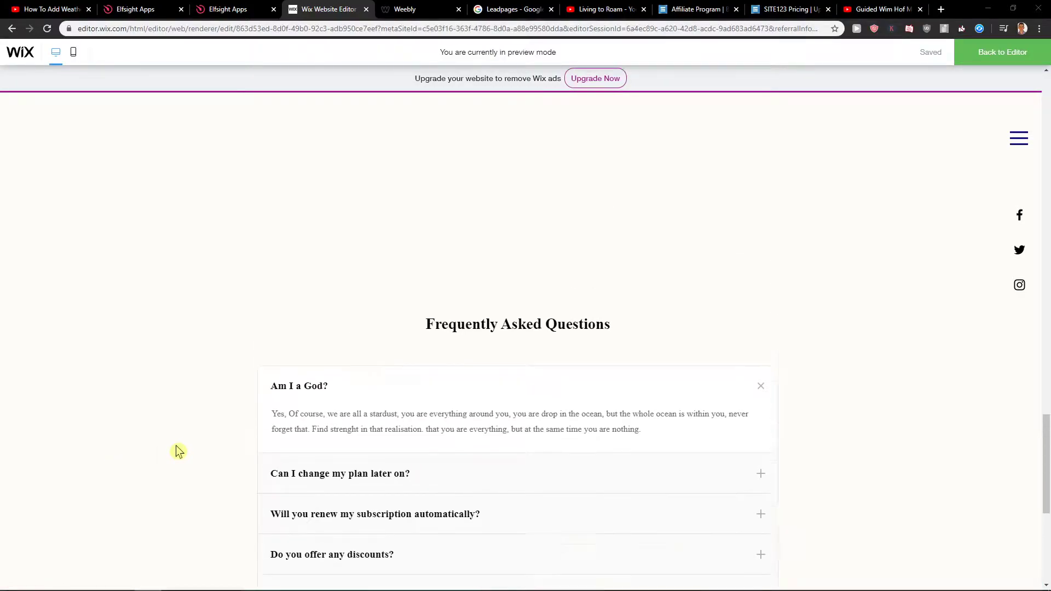
scroll(186, 449, "up", 3)
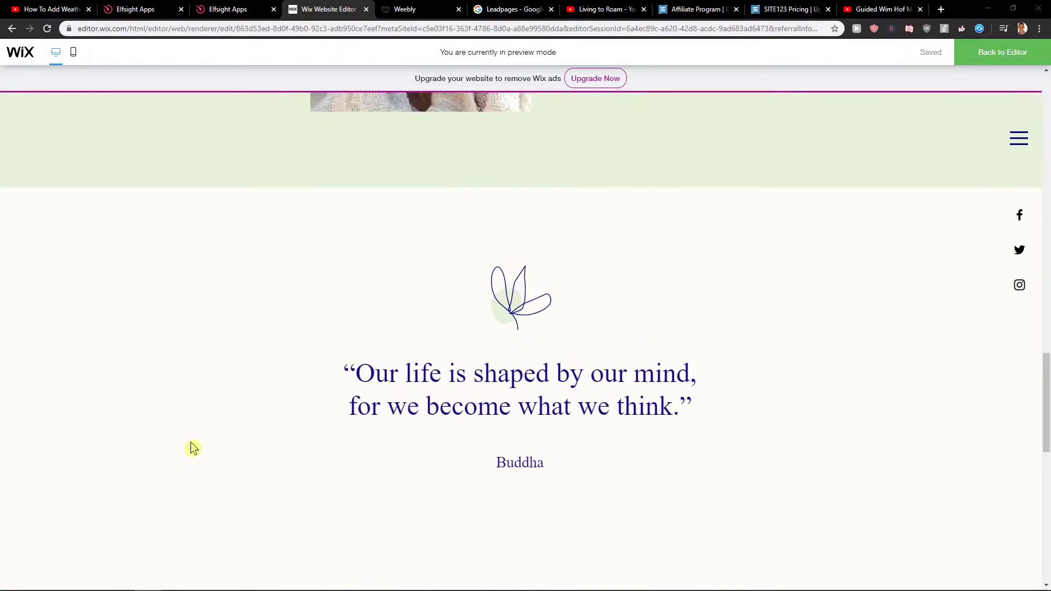
- Scroll the Wix preview down to the working FAQ section, then go to the YouTube tutorial
scroll(182, 461, "down", 1)
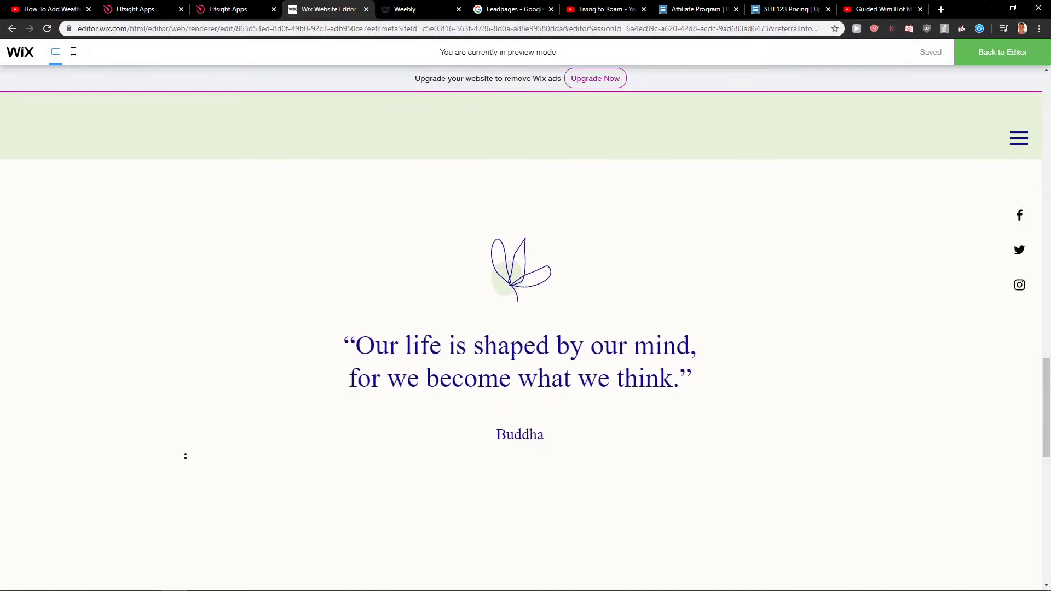
scroll(218, 401, "down", 8)
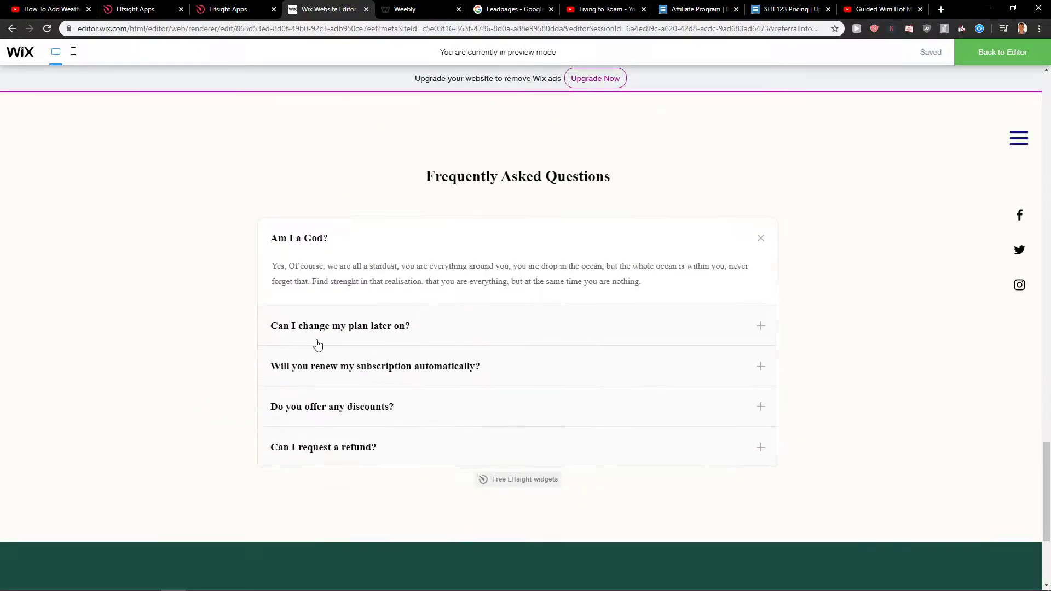
left_click(74, 8)
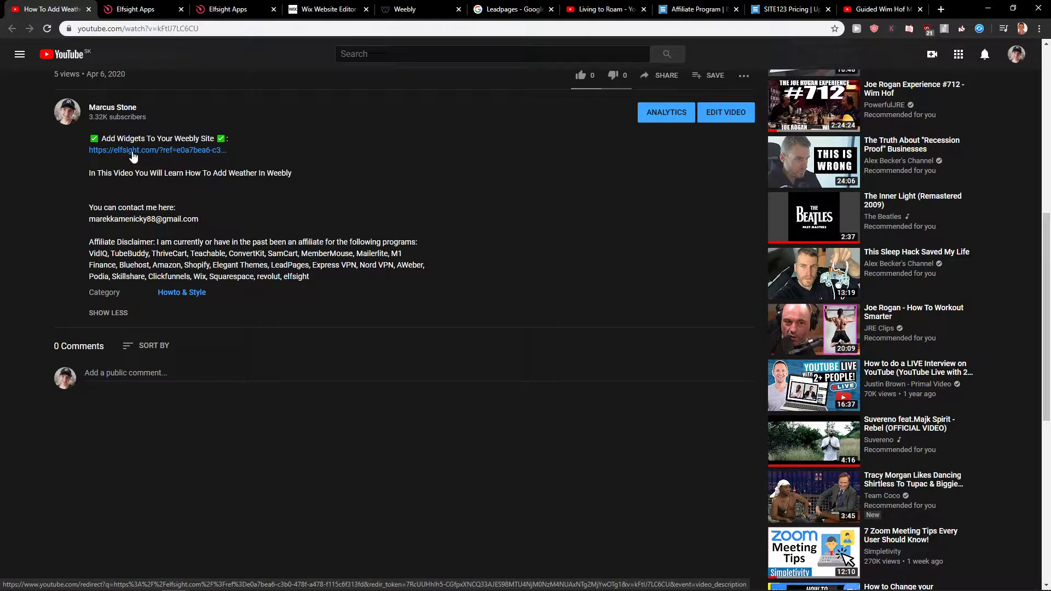
- Open the description's elfsight.com link in a new tab and view the Elfsight homepage
middle_click(159, 154)
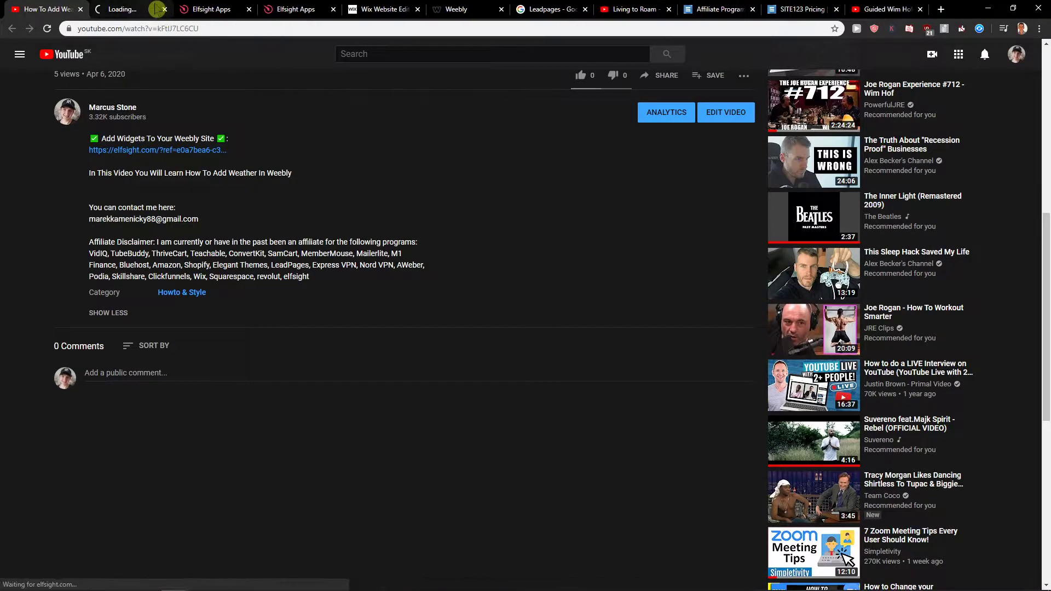
left_click(155, 8)
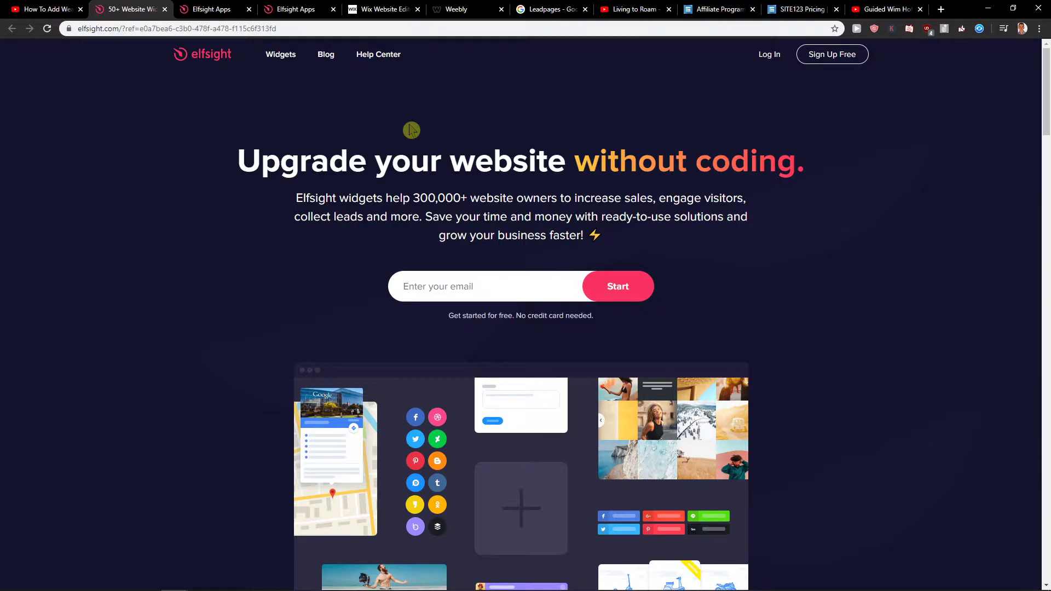
- Get into the Elfsight applications panel through Log In, after a detour to Sign Up
left_click(841, 56)
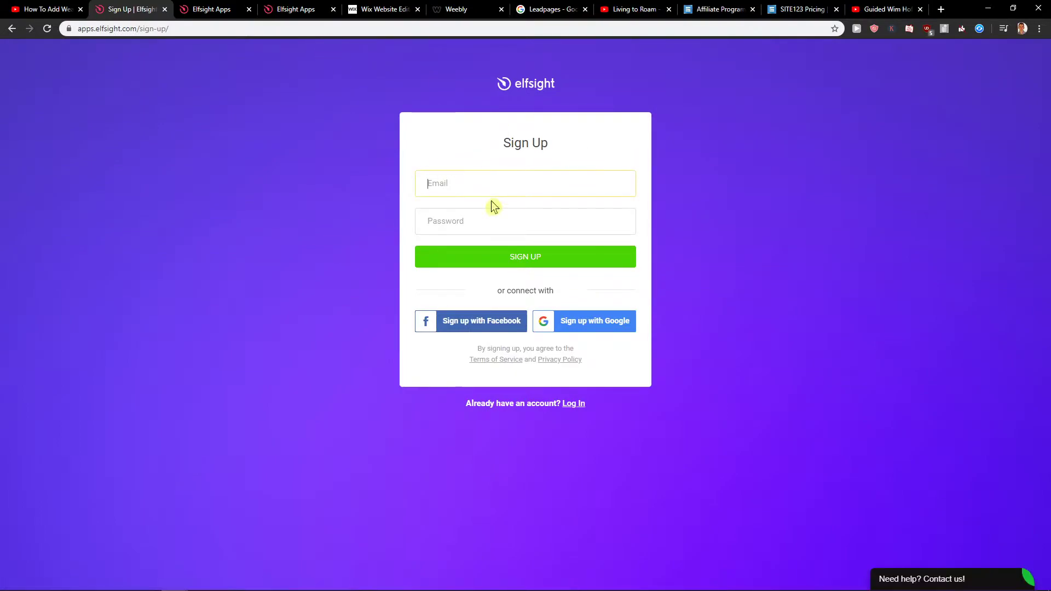
left_click(11, 29)
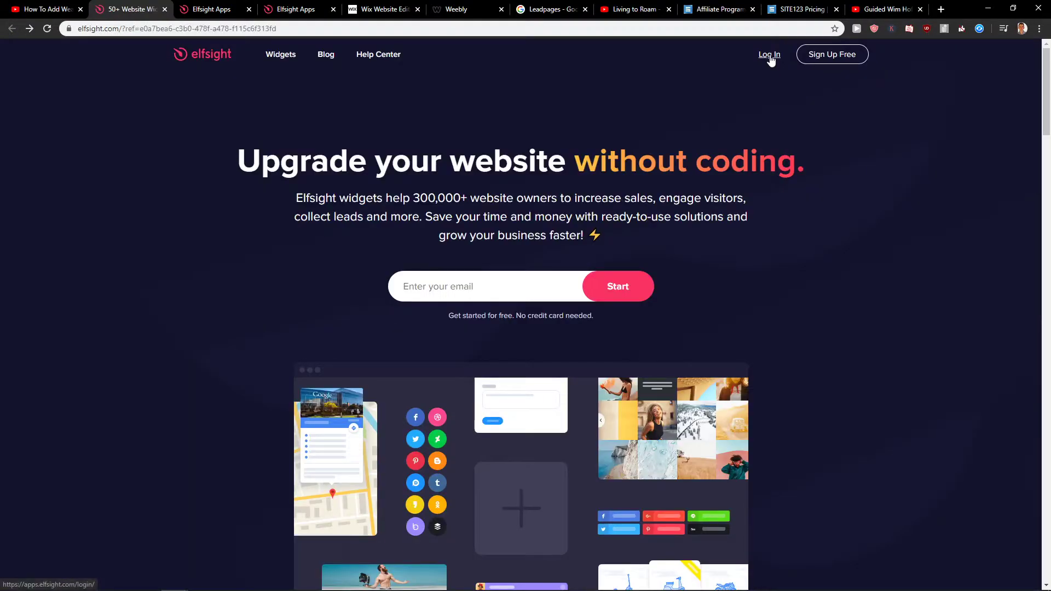
left_click(769, 57)
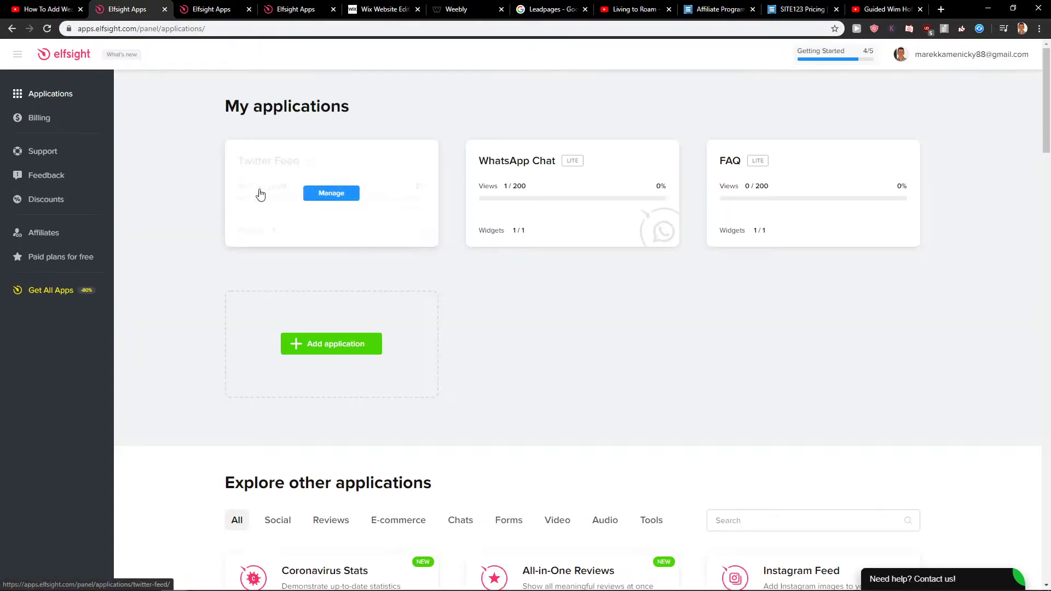
- Search the app catalogue for 'before' to find the Before and After Slider
scroll(274, 290, "down", 2)
scroll(227, 294, "down", 3)
left_click(722, 246)
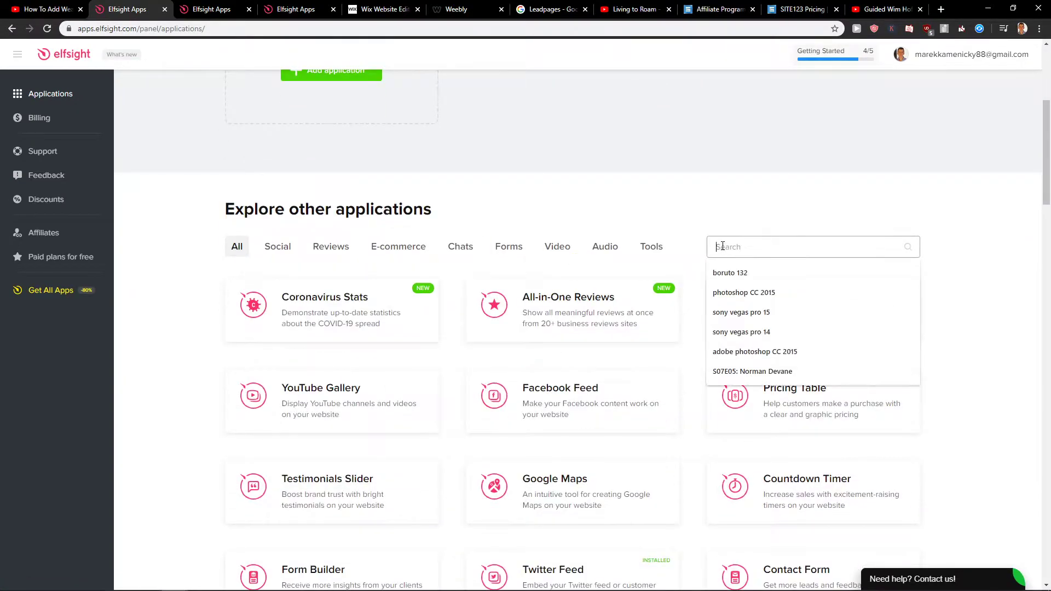
type("before")
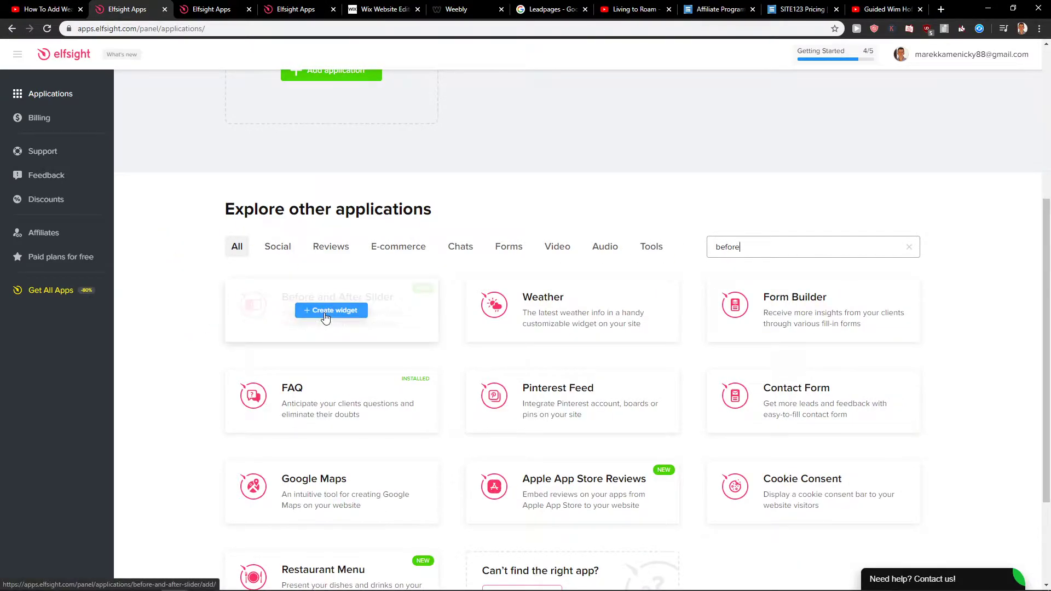
- Create a Before and After Slider widget, comparing templates, and pick the Simple Comparison dog template
left_click(326, 312)
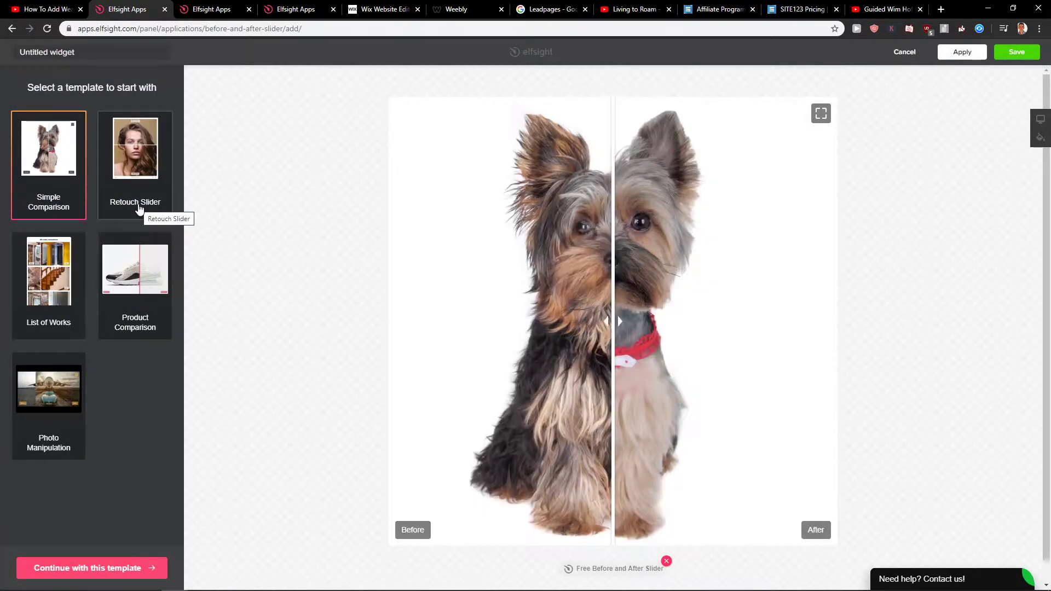
left_click(138, 208)
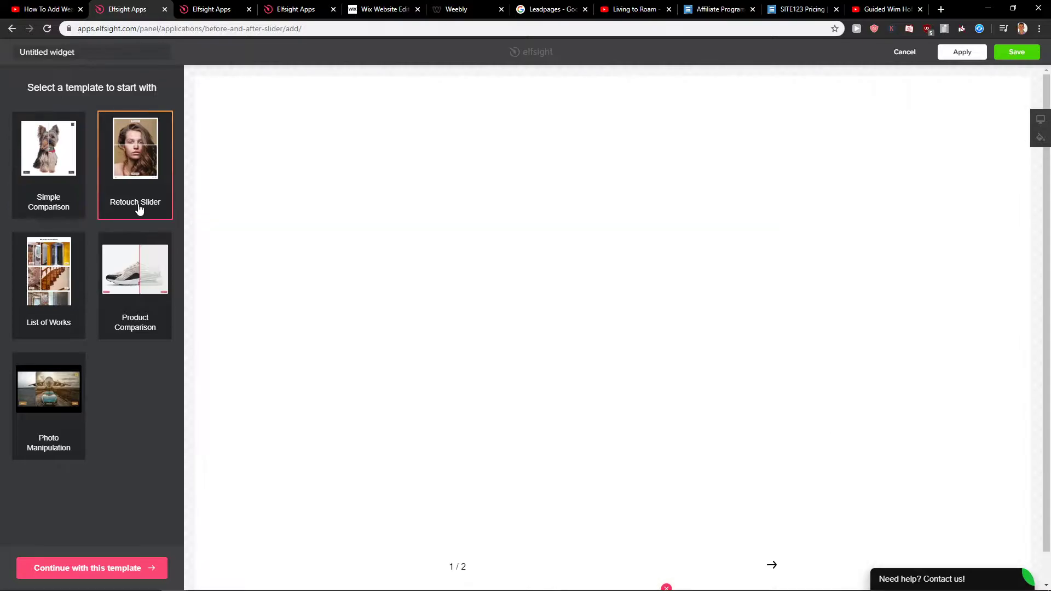
left_click(50, 213)
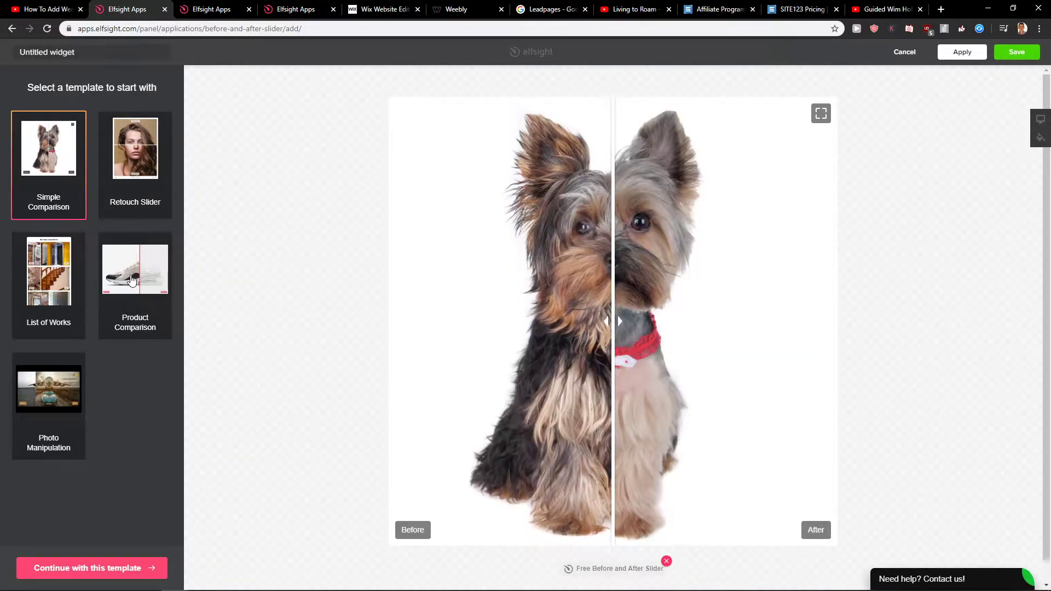
left_click(146, 324)
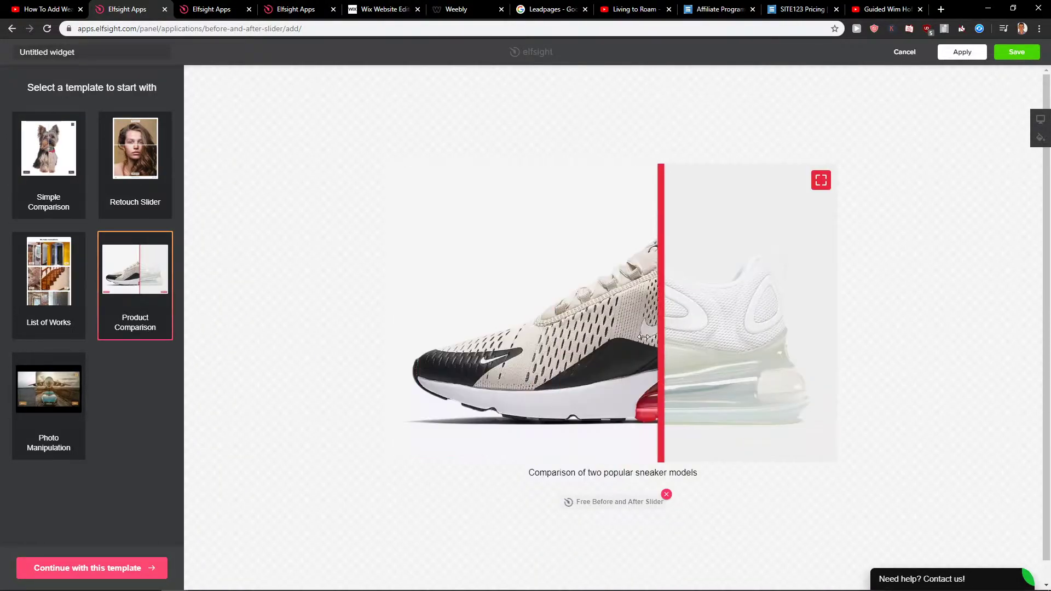
left_click(67, 213)
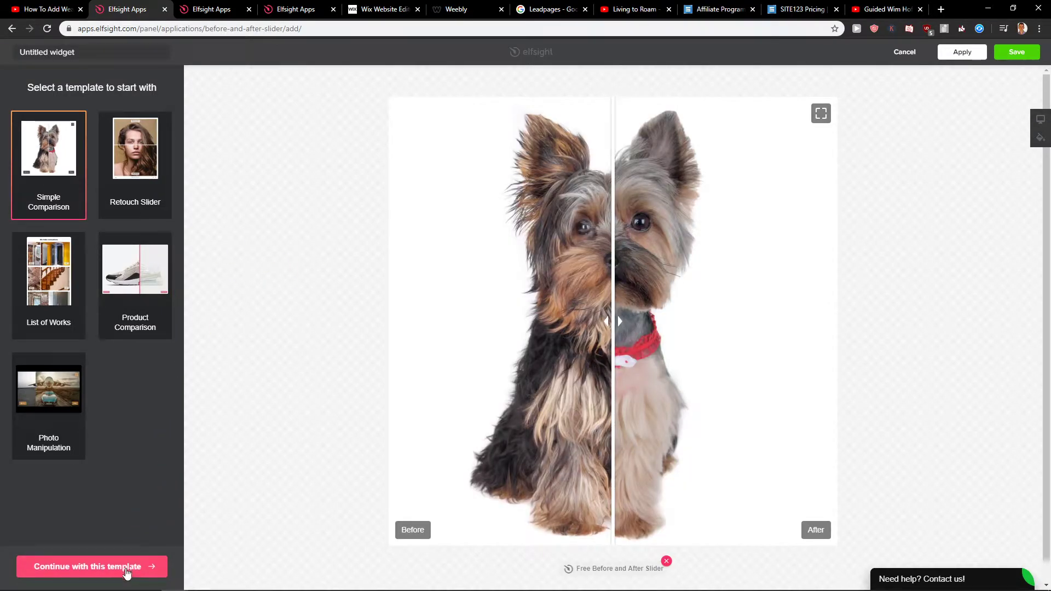
- Continue with the template and inspect the dog image set, sliding its before/after divider
left_click(127, 570)
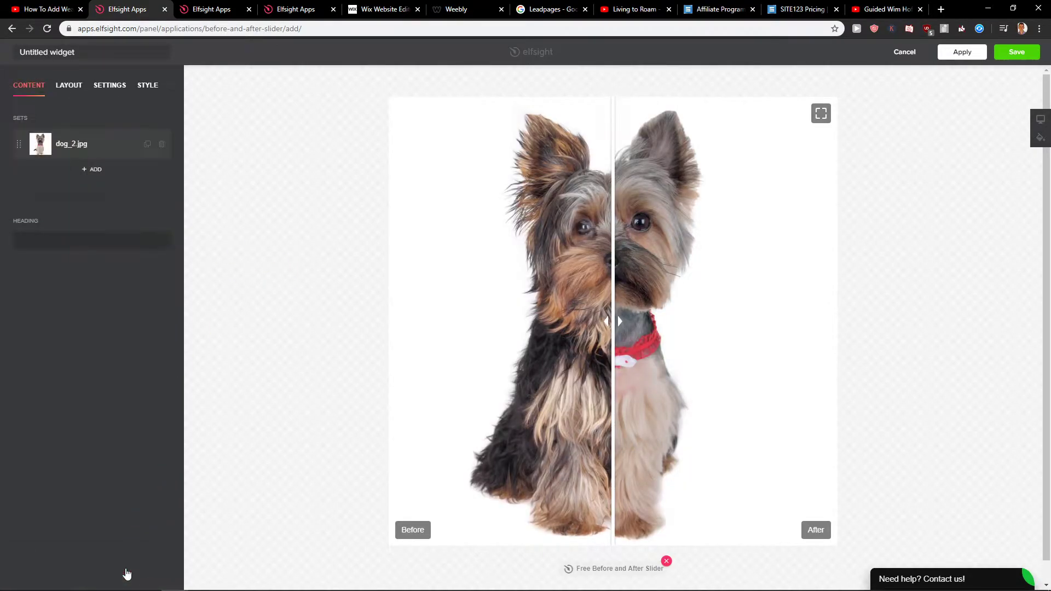
left_click(79, 148)
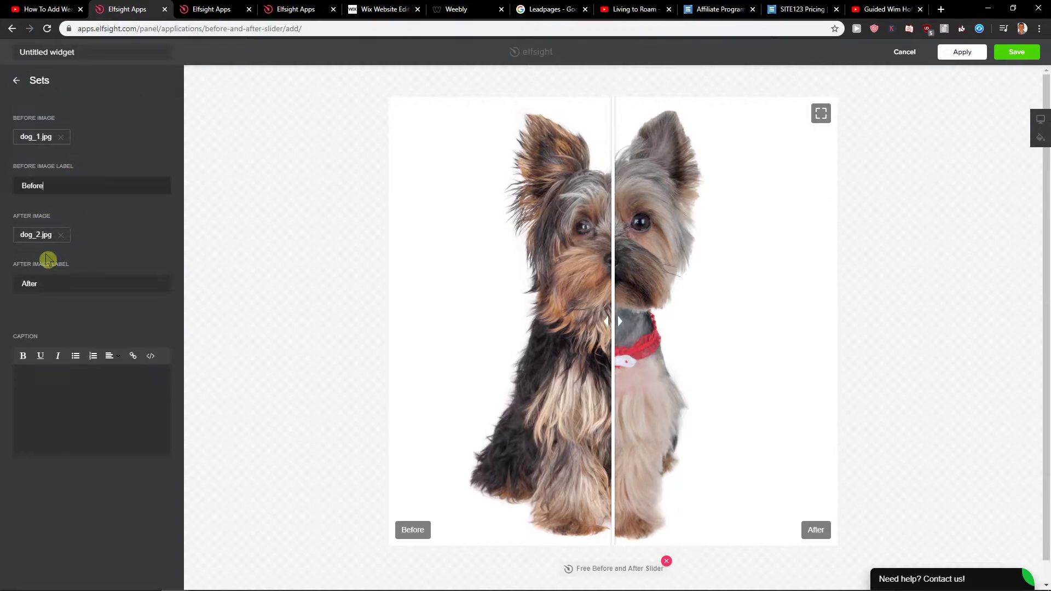
mouse_move(613, 246)
left_mouse_down()
mouse_move(635, 246)
mouse_move(612, 245)
left_mouse_up()
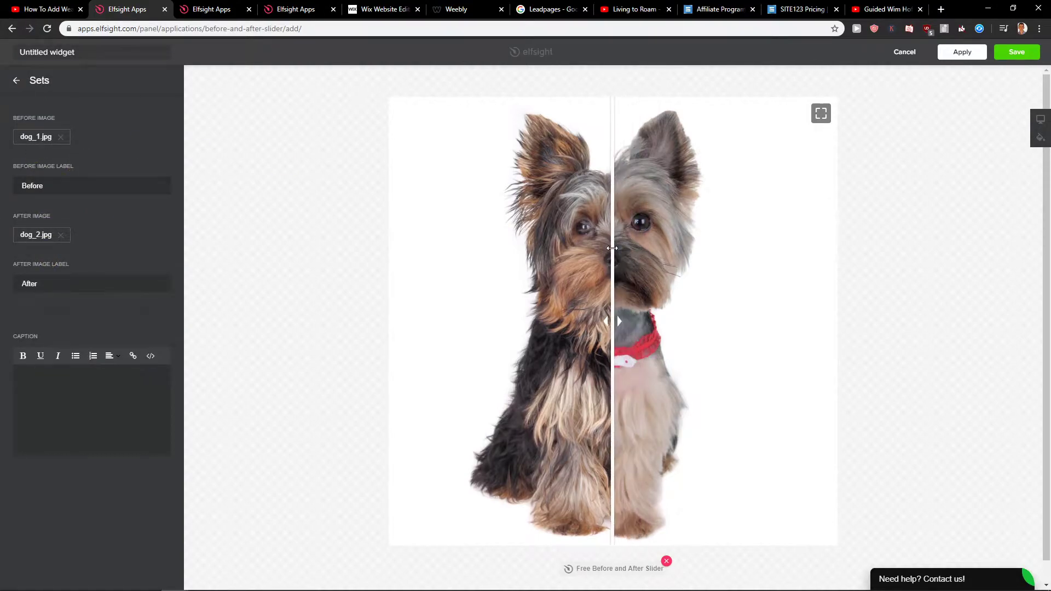
left_click(15, 81)
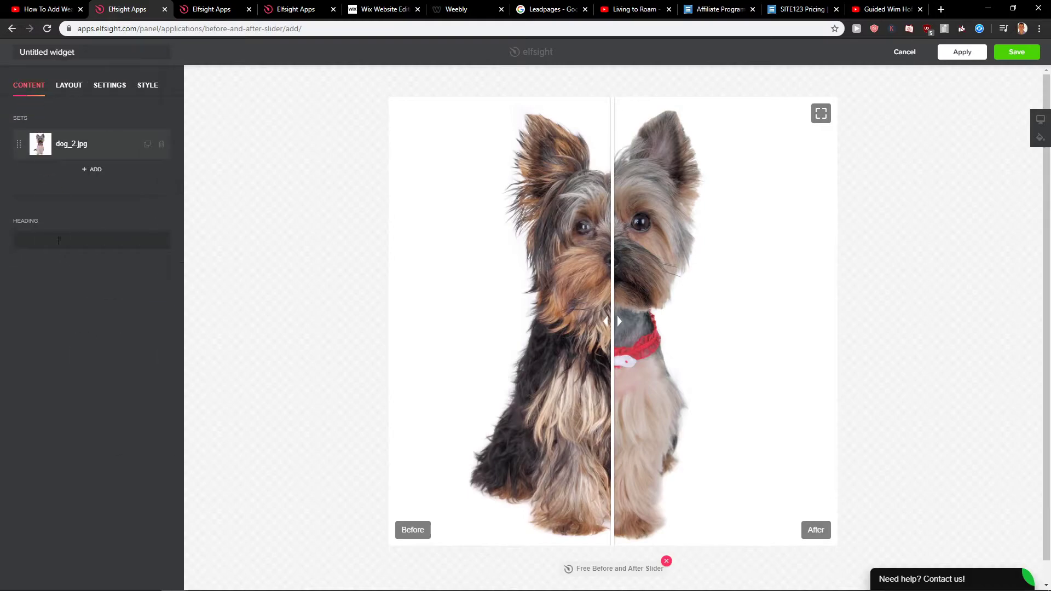
- Review the Layout options (List and Carousel) and the image ratio and direction settings
left_click(62, 87)
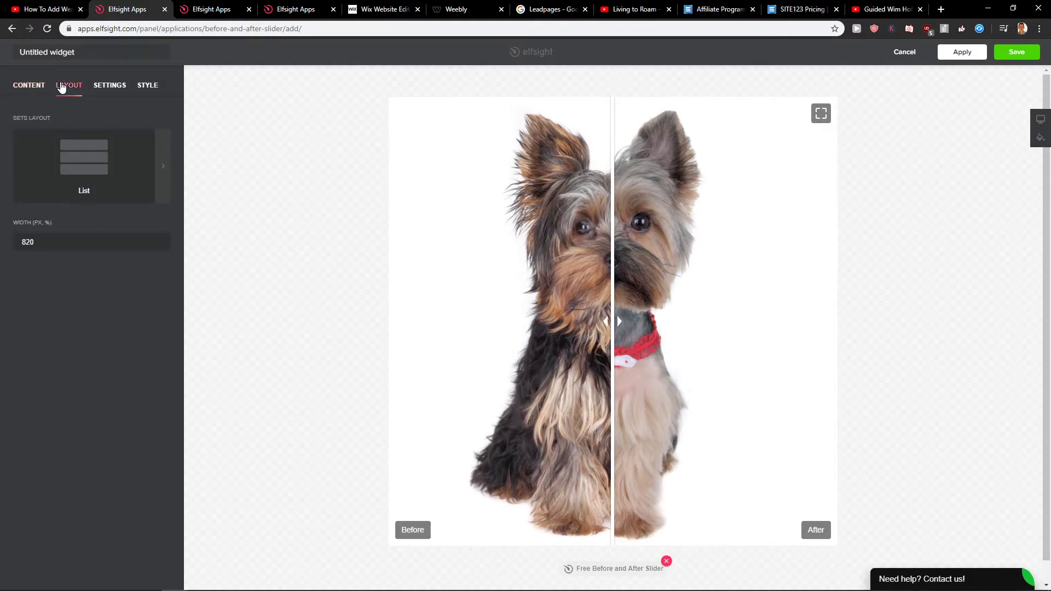
left_click(158, 165)
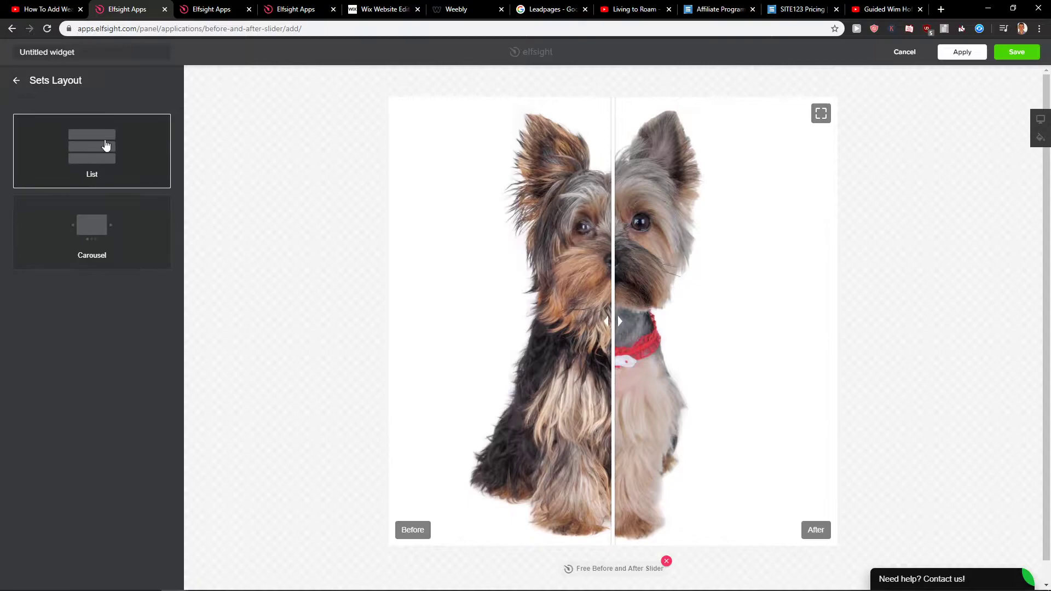
left_click(16, 81)
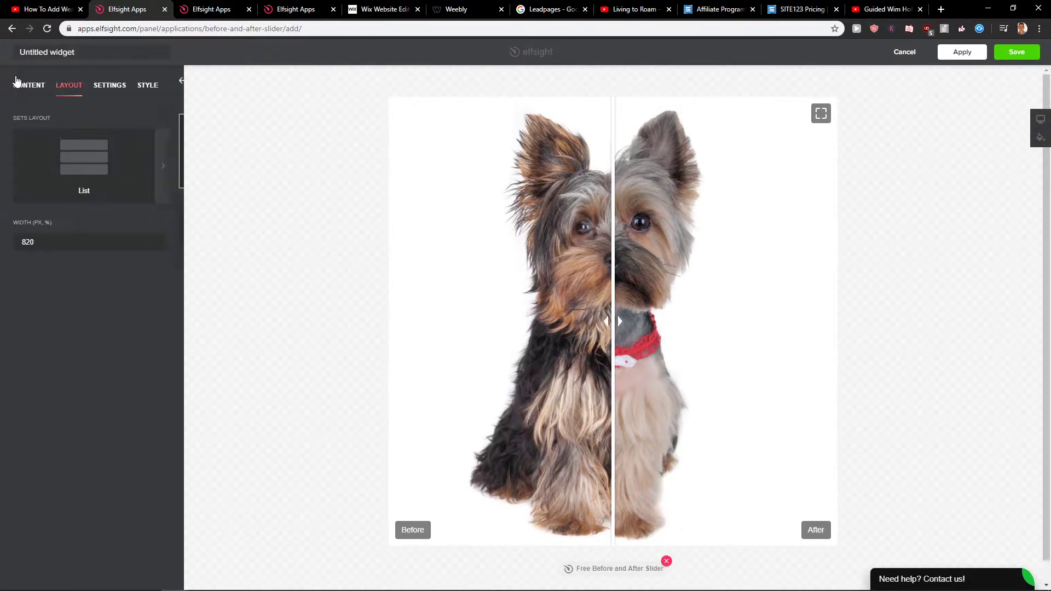
left_click(99, 87)
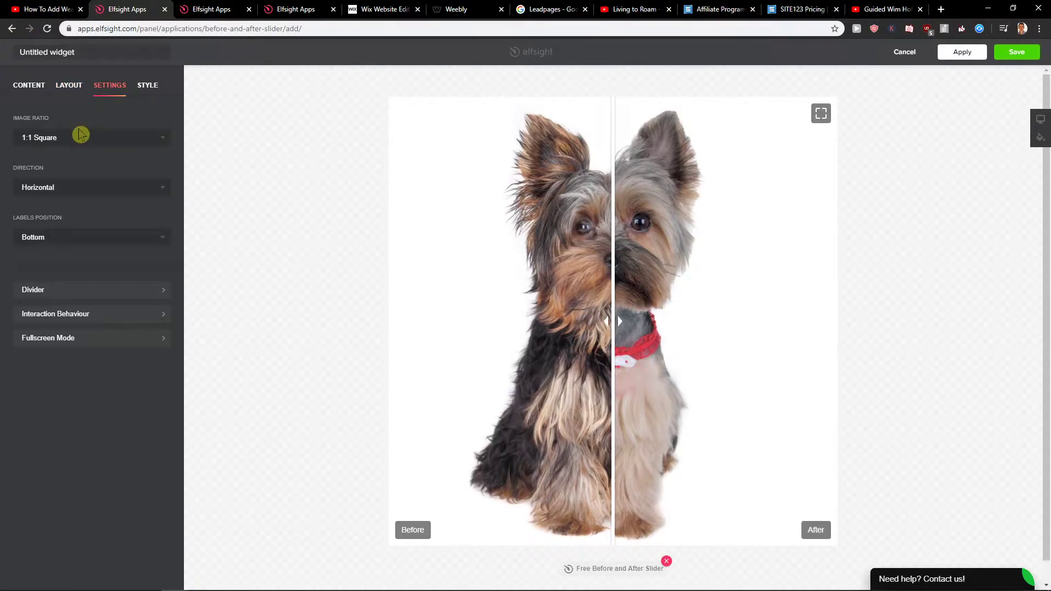
- Check the background style choices, then dismiss the add-widget code dialog in the other Elfsight tab
left_click(148, 86)
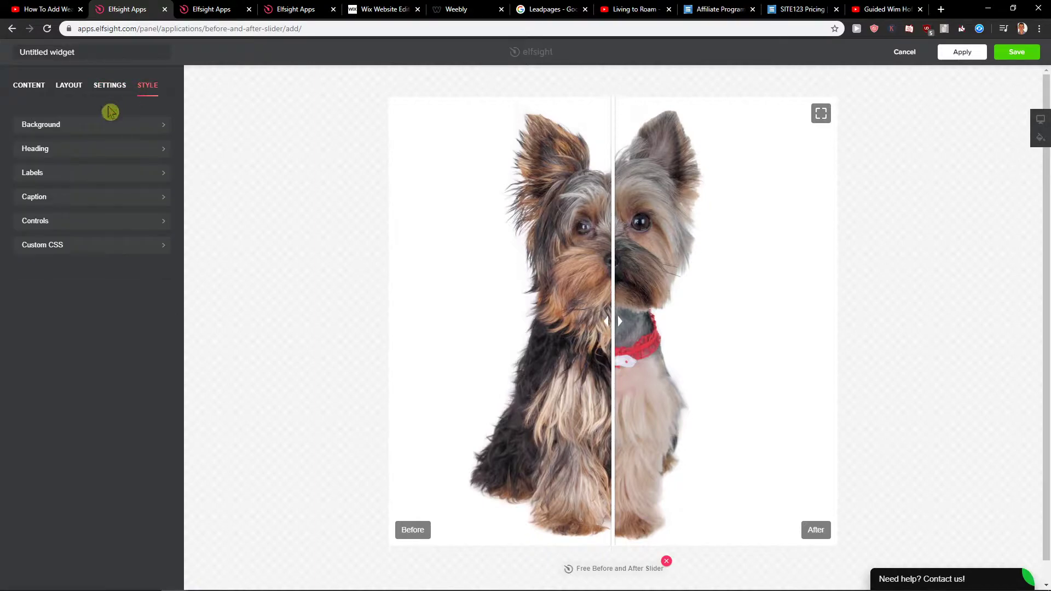
left_click(85, 126)
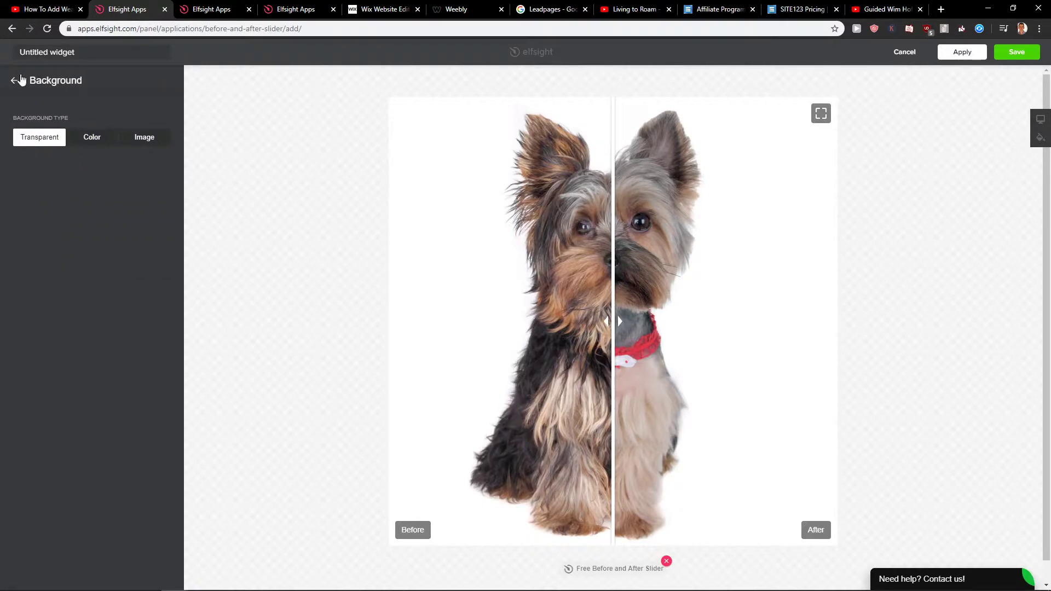
left_click(15, 80)
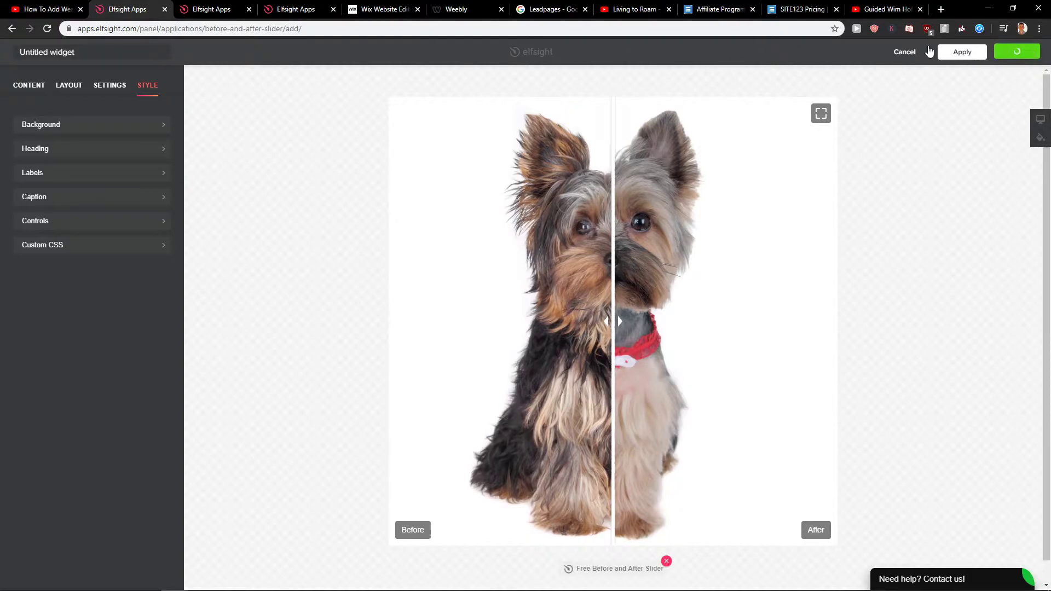
left_click(302, 9)
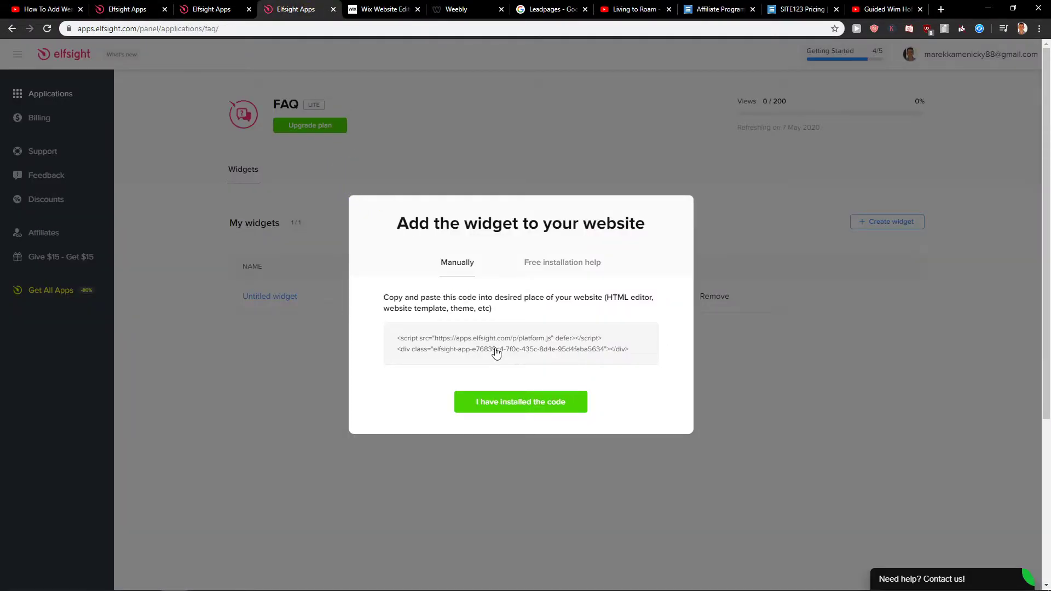
left_click(281, 48)
- Open the FAQ app's upgrade page and compare Single App and All Apps Pack plan prices
left_click(232, 9)
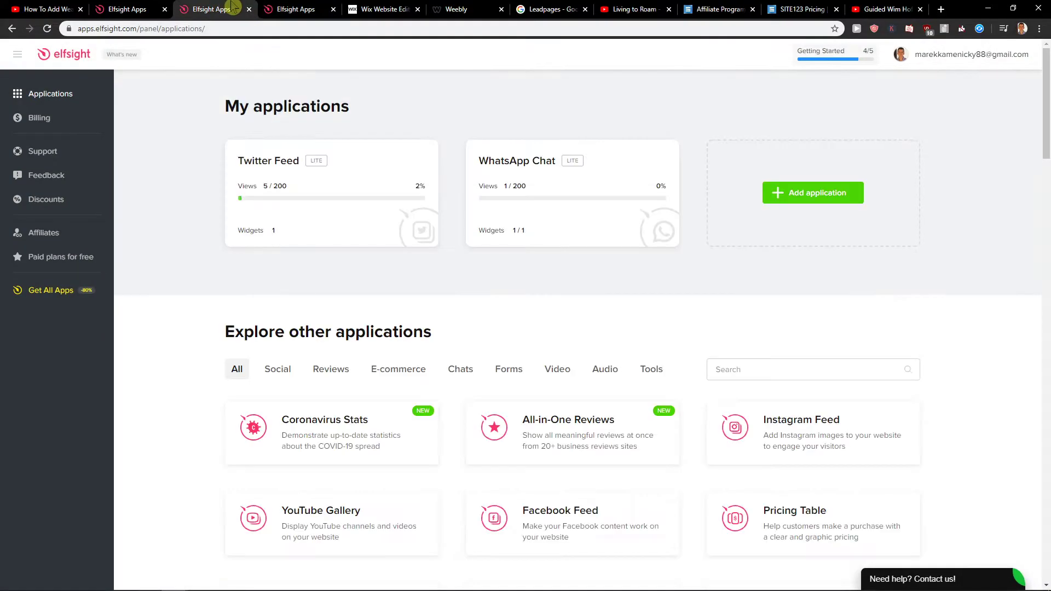
left_click(290, 9)
left_click(294, 129)
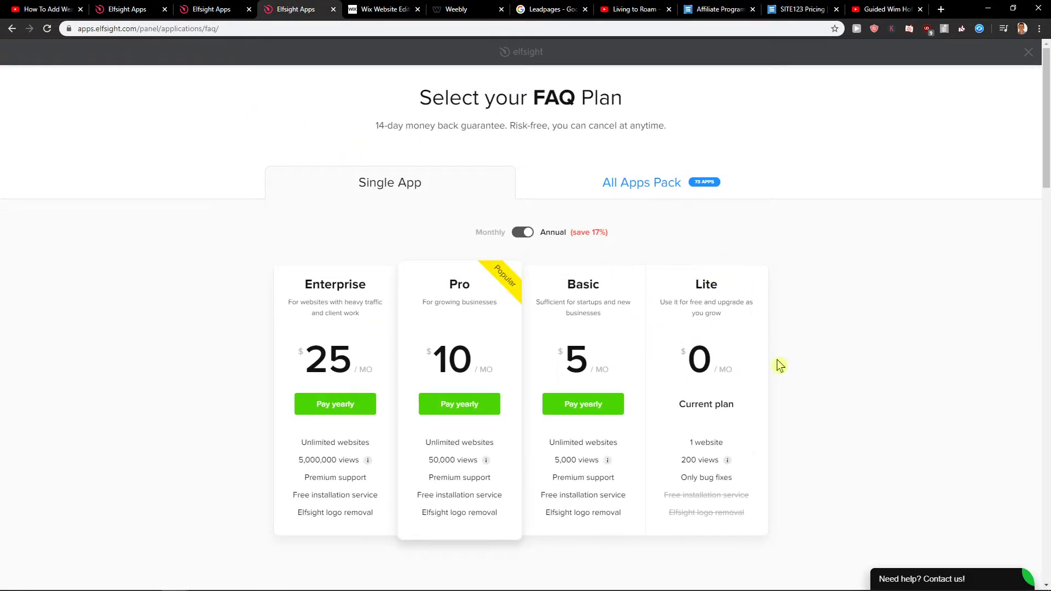
left_click_drag(694, 302, 722, 463)
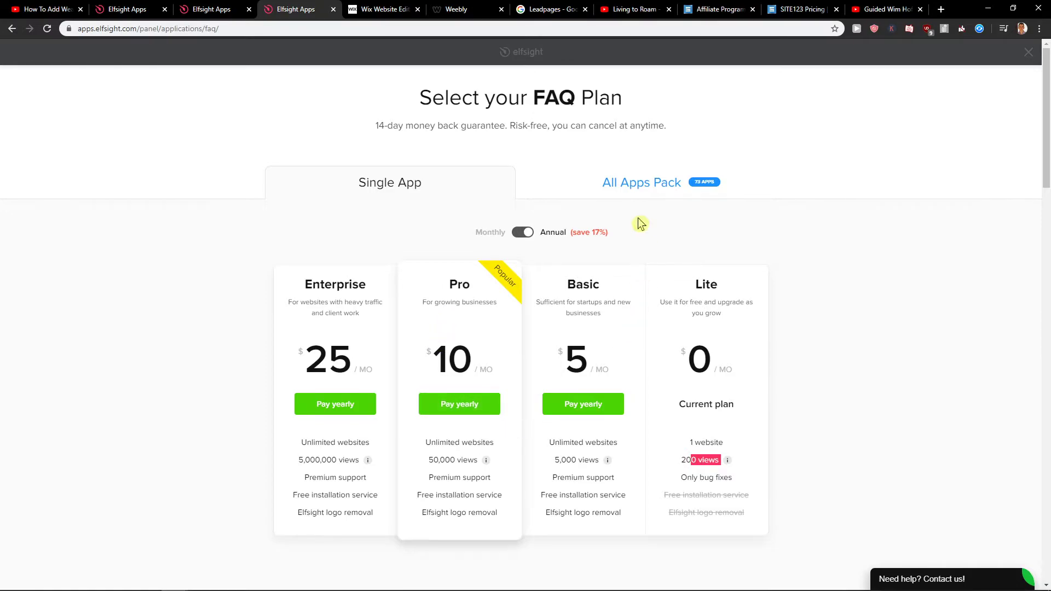
left_click(602, 178)
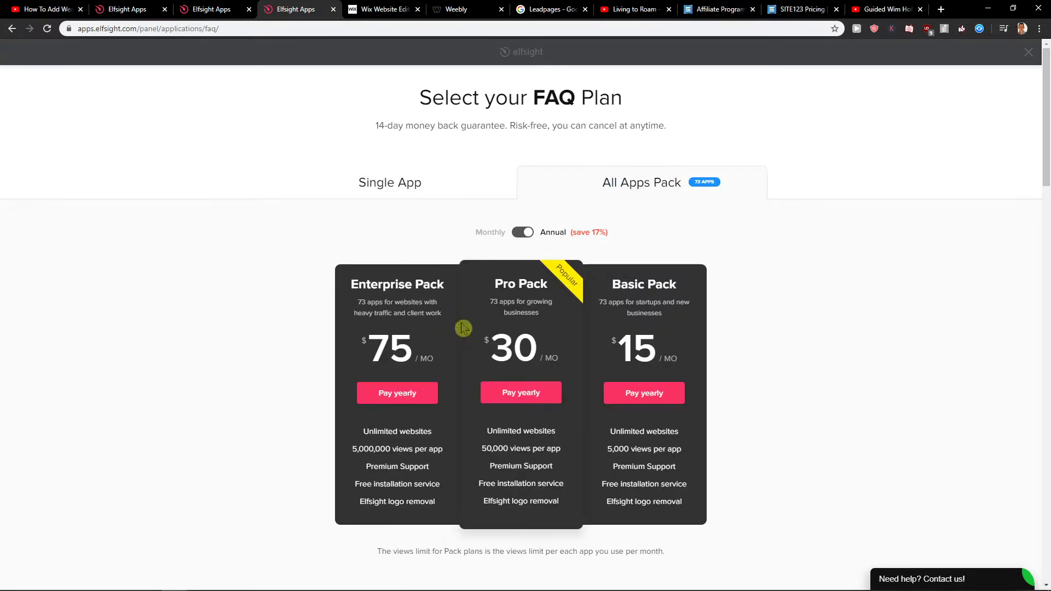
left_click(392, 188)
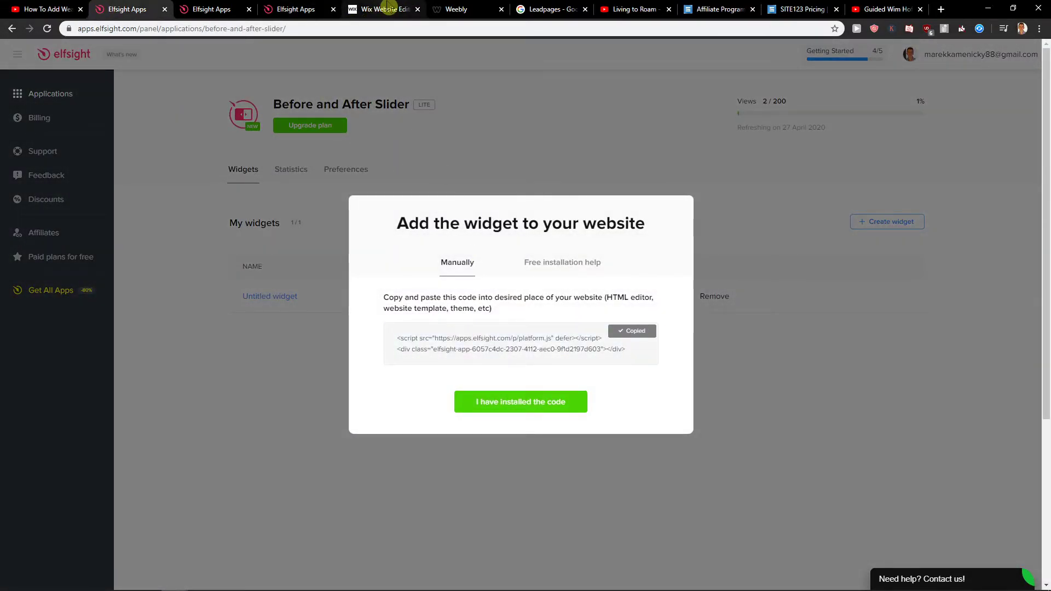
- Return from the Wix preview to the editor and delete the FAQ HTML embed
left_click(386, 9)
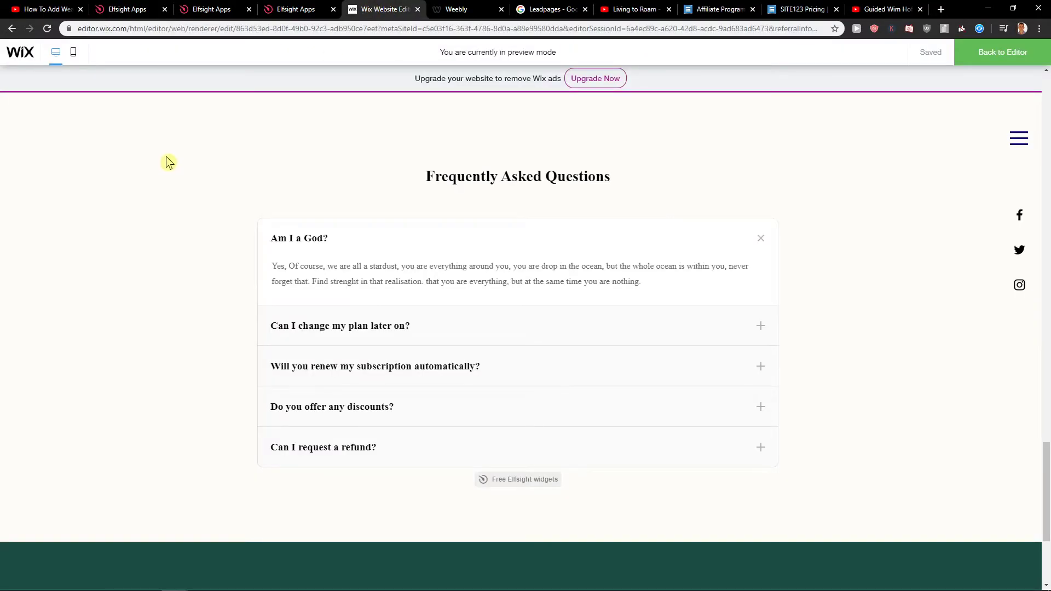
scroll(153, 164, "down", 1)
left_click(961, 55)
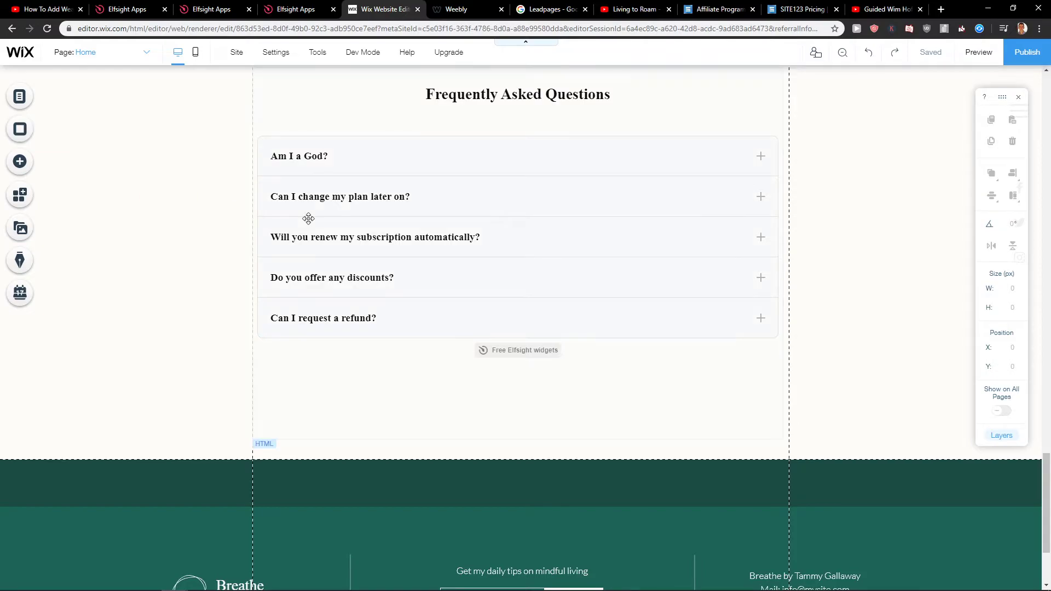
left_click(309, 218)
key("Delete")
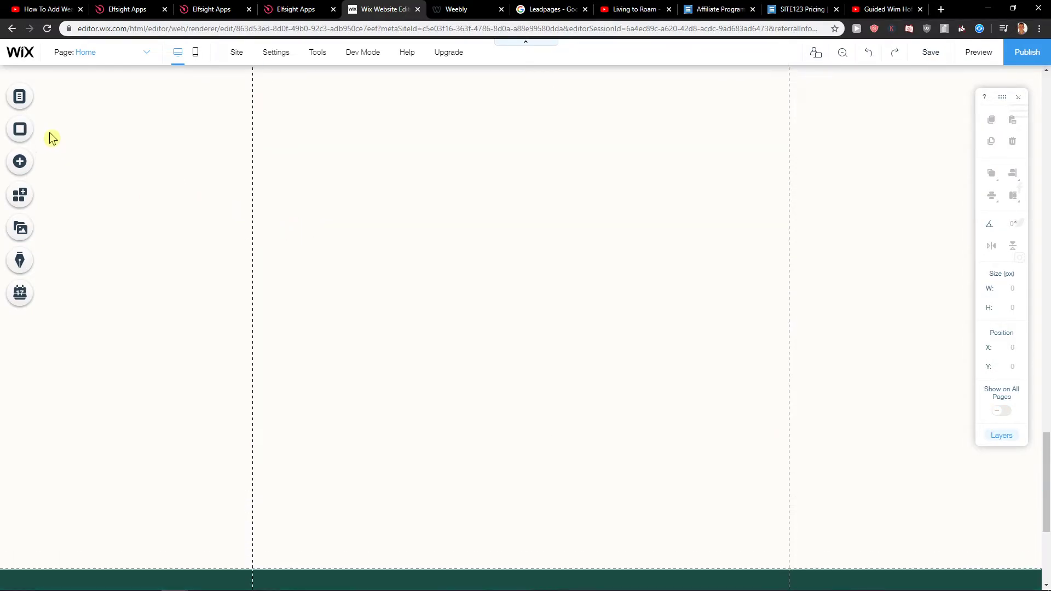
- Add a new HTML embed to the page and resize it to 935 × 719
left_click(19, 161)
left_click_drag(252, 176, 502, 227)
left_click_drag(439, 277, 290, 499)
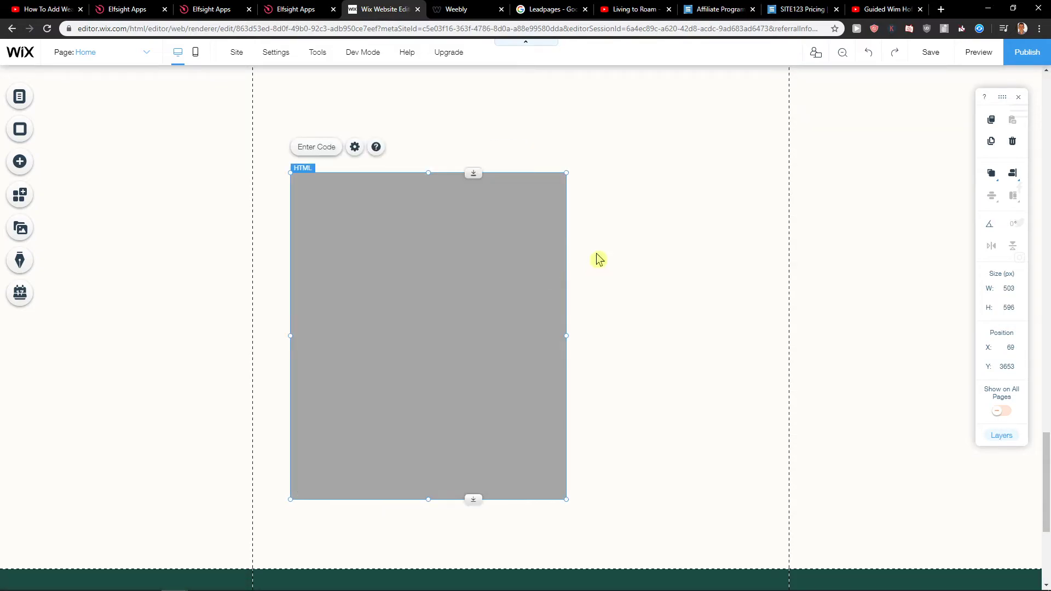
left_click_drag(566, 173, 776, 105)
left_click_drag(290, 302, 264, 302)
- Paste the Elfsight slider code into the embed and apply it
left_click(293, 82)
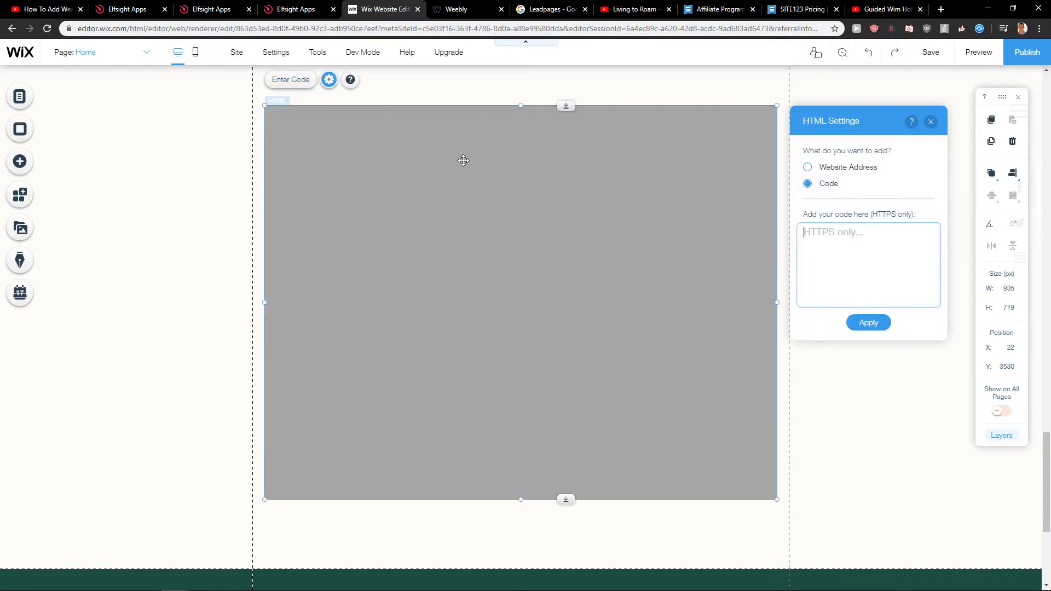
key("ctrl+v")
left_click(872, 323)
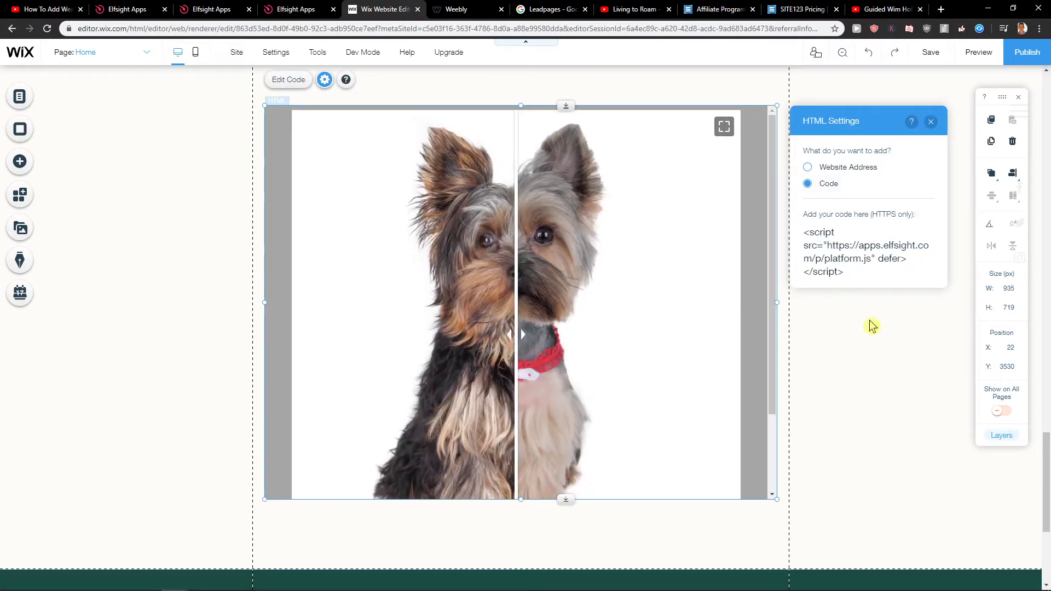
- Drag the slider embed's bottom edge down to about 935 × 928 and reposition it
left_click_drag(521, 499, 520, 570)
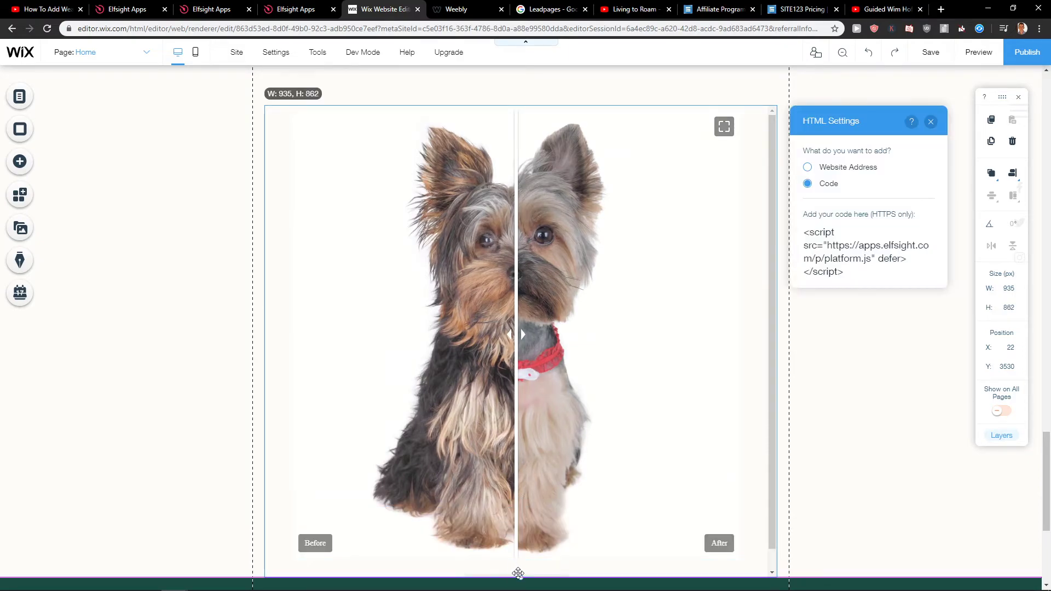
scroll(517, 498, "down", 3)
left_click(530, 427)
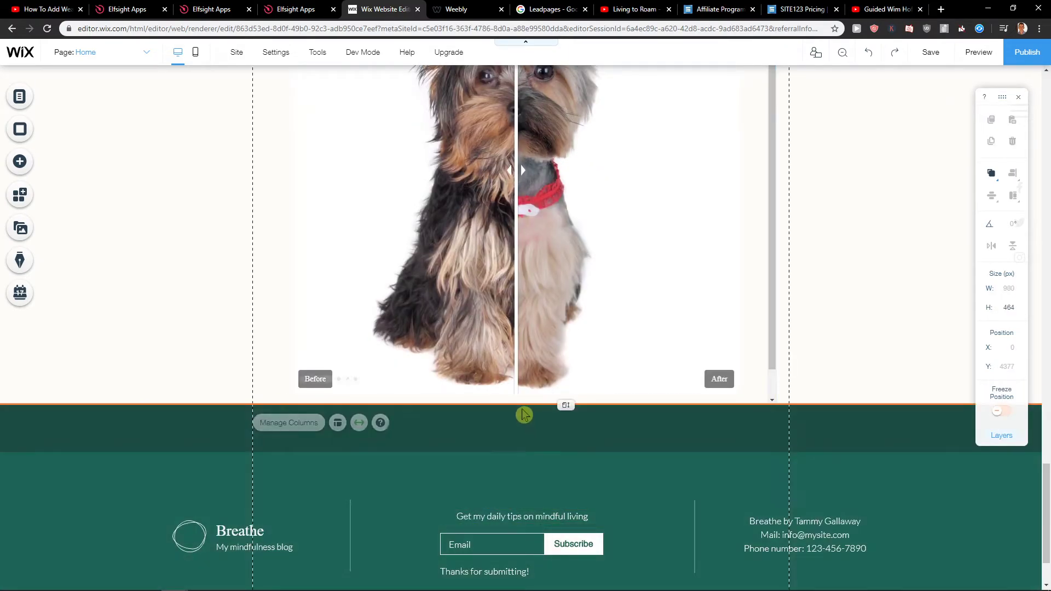
left_click_drag(349, 404, 396, 544)
left_click(397, 544)
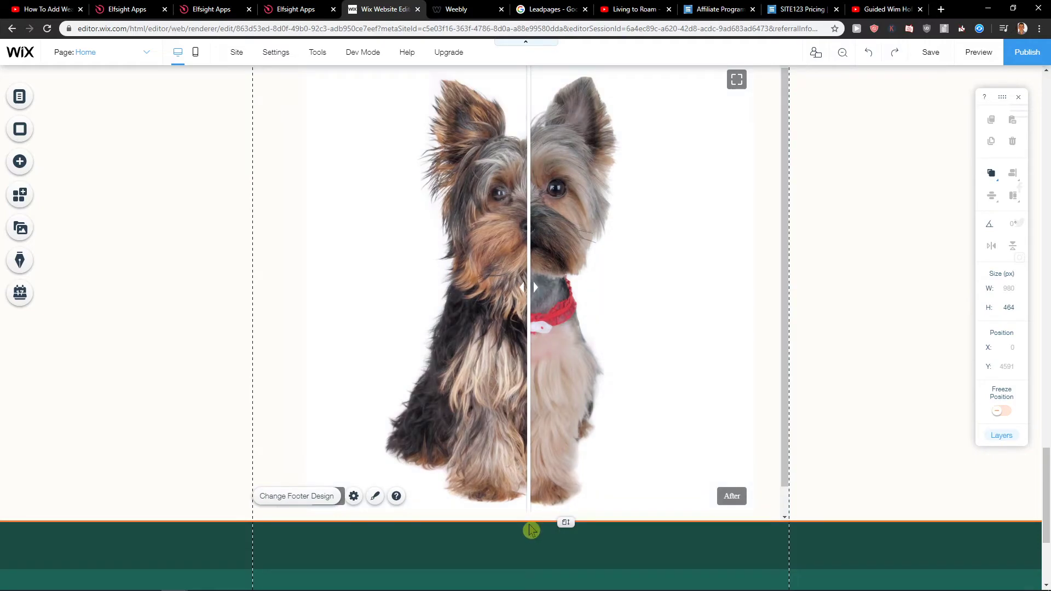
- Centre the slider embed horizontally on the page
left_click(570, 417)
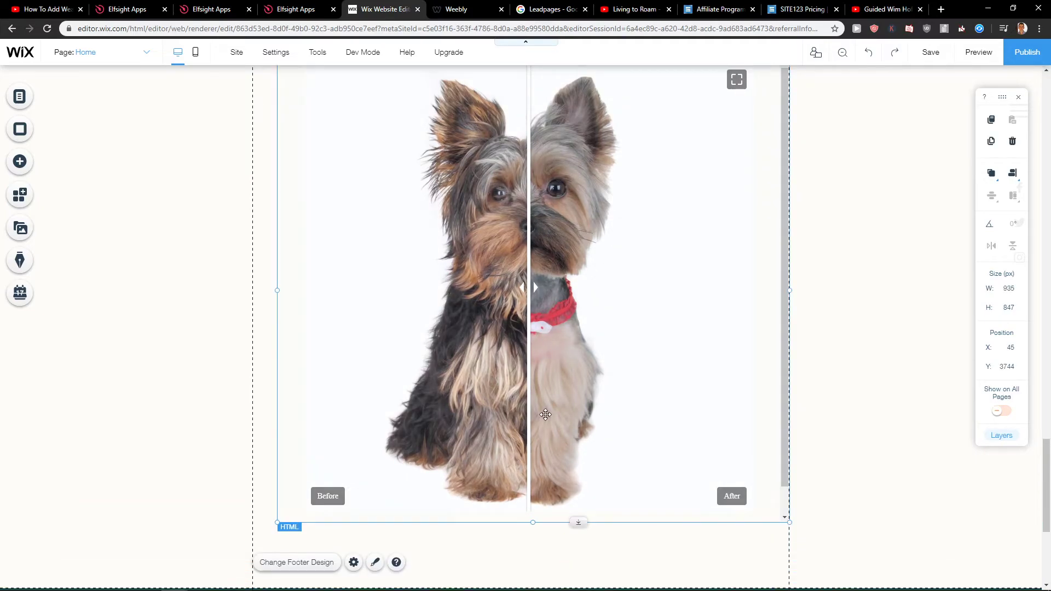
left_click_drag(570, 418, 574, 422)
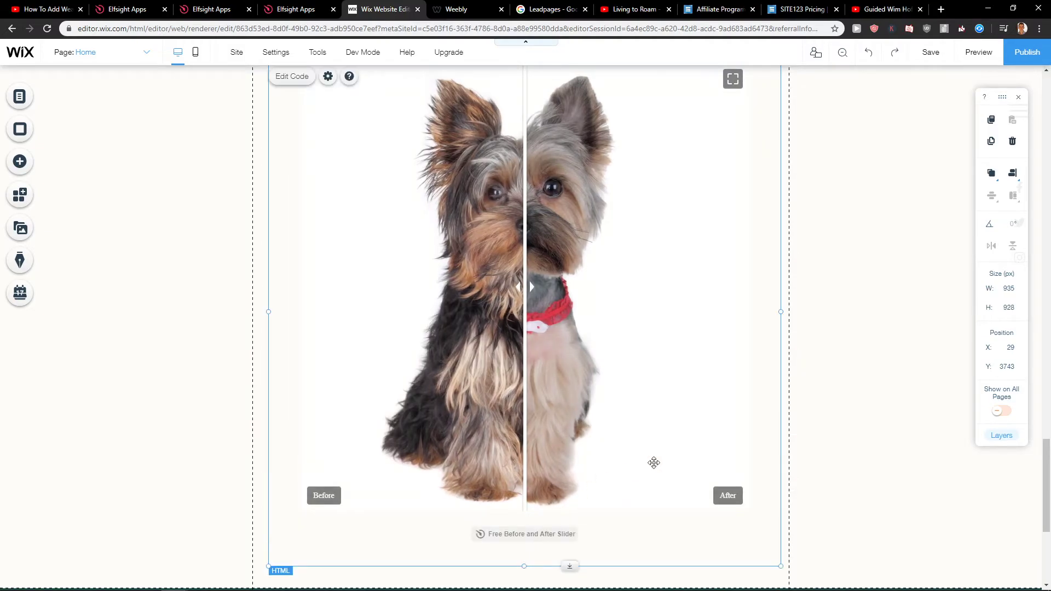
left_click(861, 453)
scroll(852, 448, "up", 2)
left_click(648, 389)
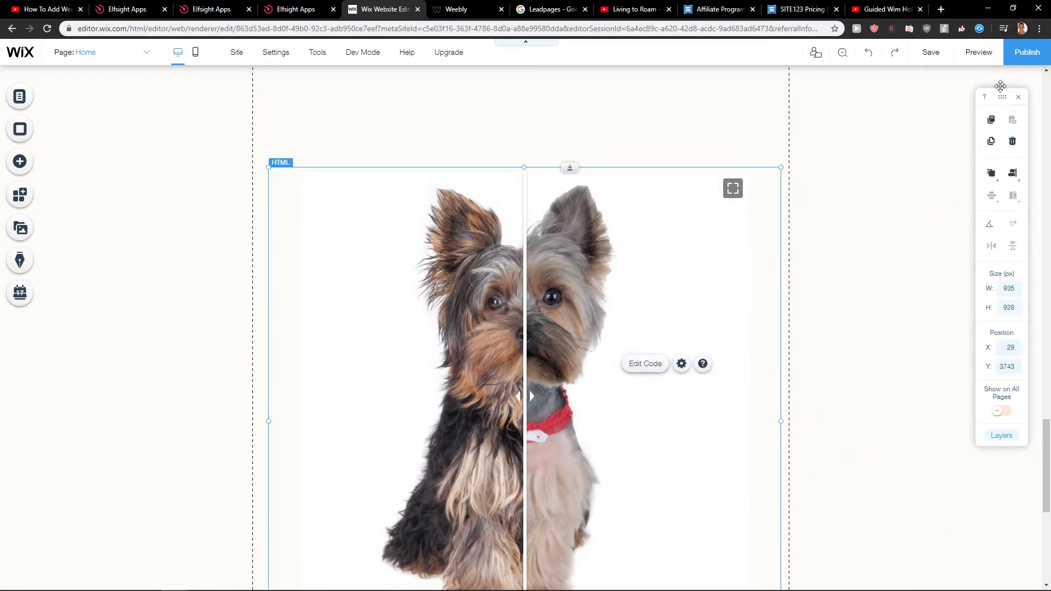
- Preview the Wix page and scroll to the slider to confirm the terrier comparison works
left_click(980, 52)
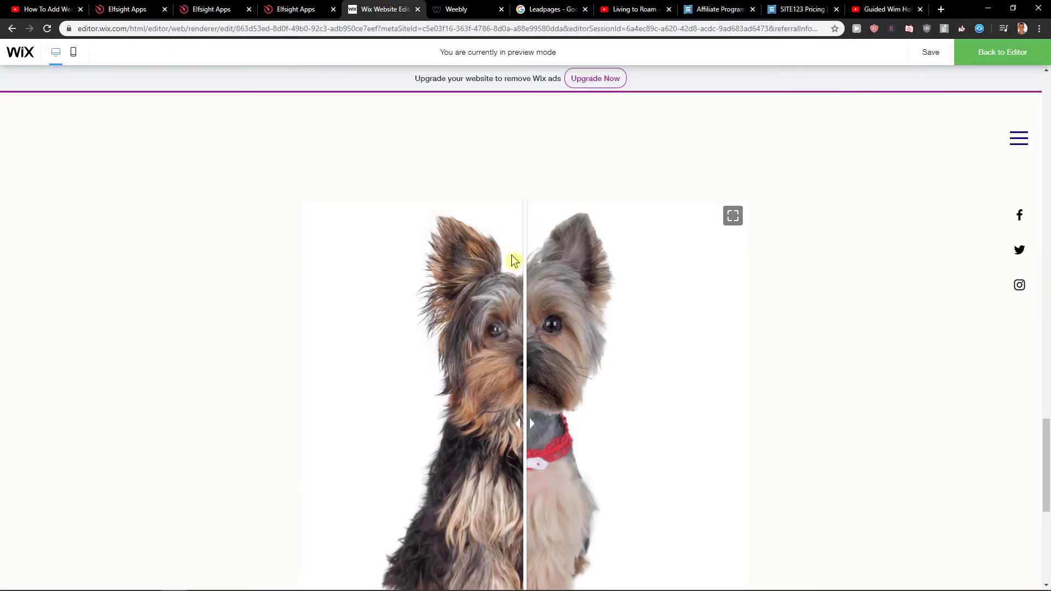
scroll(514, 307, "down", 2)
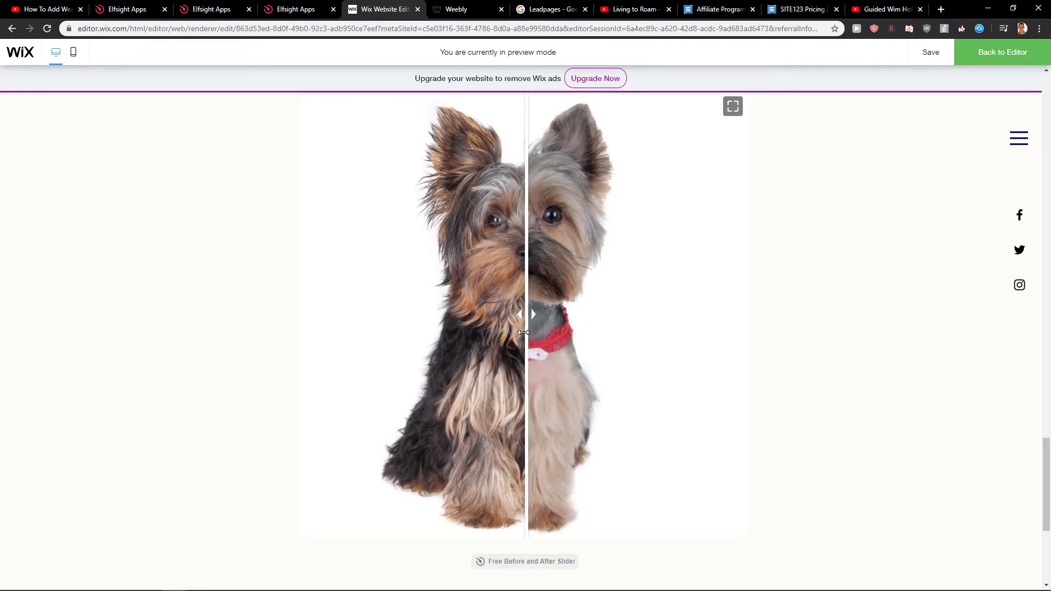
scroll(505, 335, "up", 2)
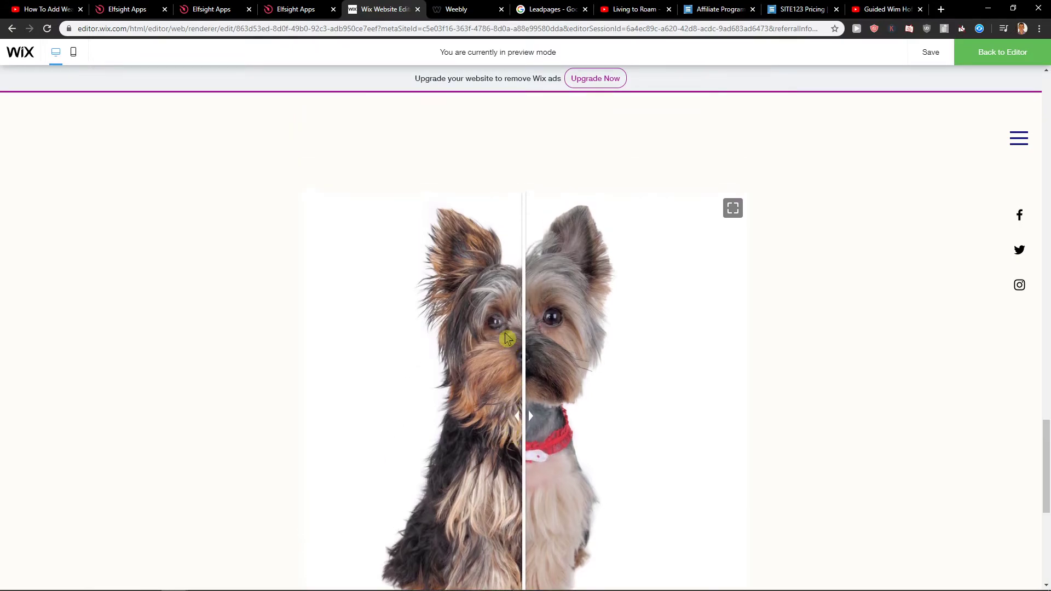
- Show the All Apps Pack prices on Elfsight's FAQ pricing page, then return to the slider panel
left_click(312, 7)
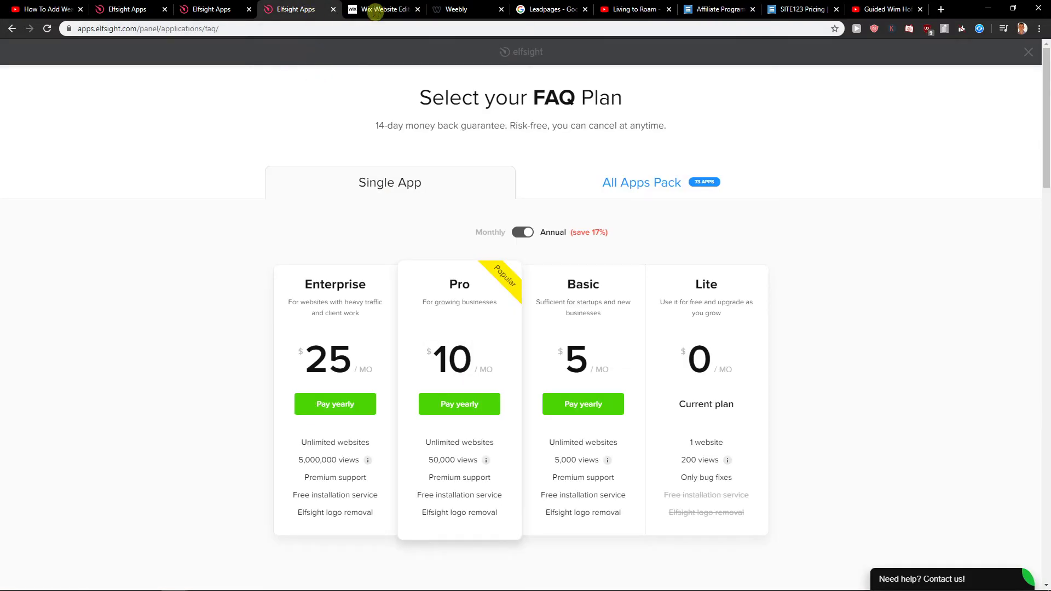
left_click(375, 9)
left_click(315, 7)
left_click(600, 178)
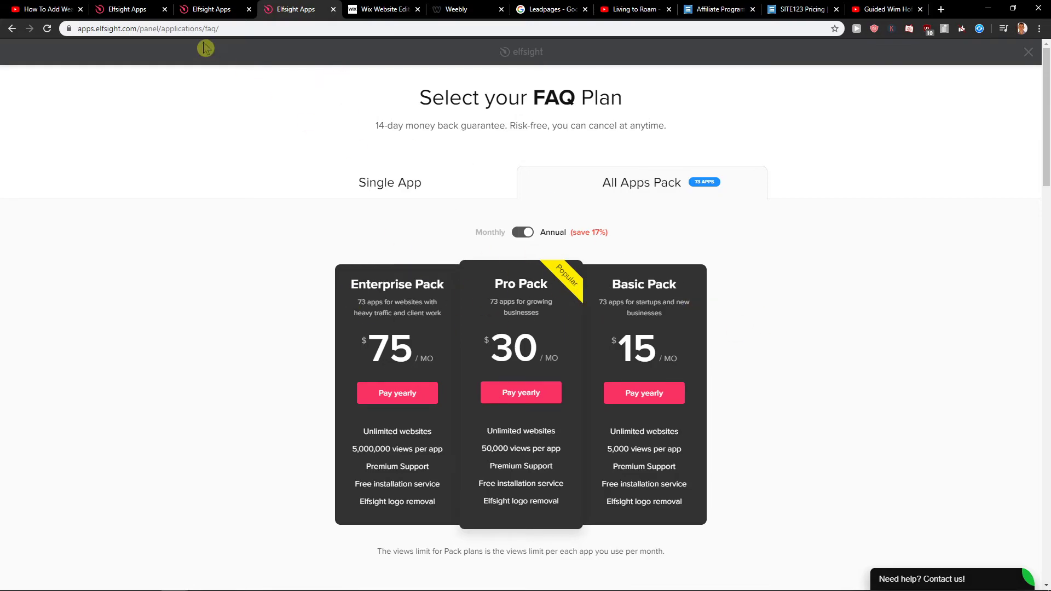
left_click(145, 10)
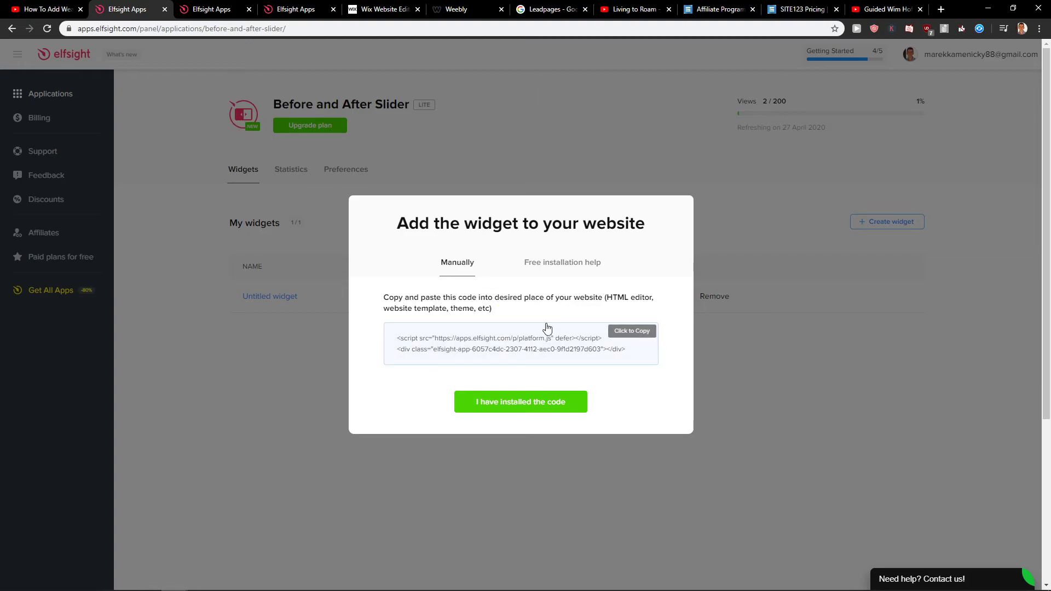
- Close the widget code dialog, scroll through the Applications grid, then return to the FAQ Single App pricing page
left_click(68, 117)
left_click(47, 98)
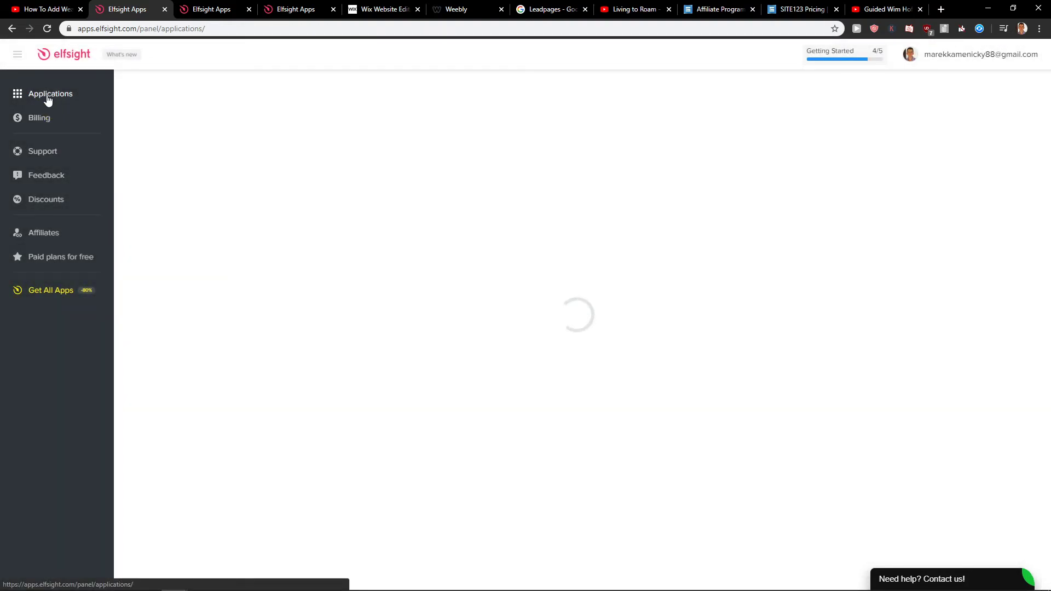
scroll(564, 327, "down", 10)
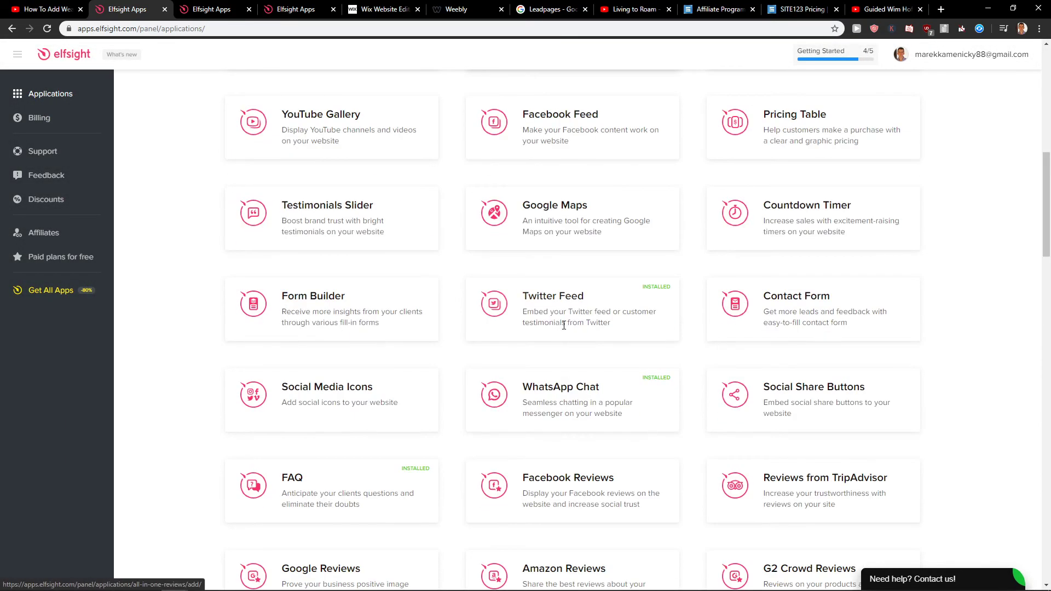
scroll(564, 325, "down", 5)
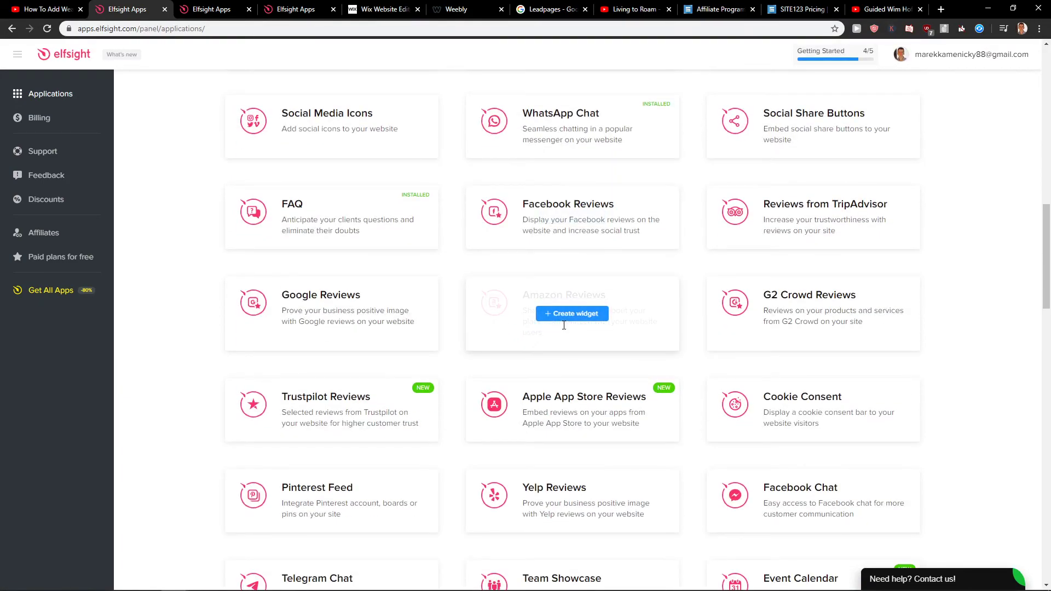
scroll(556, 328, "down", 6)
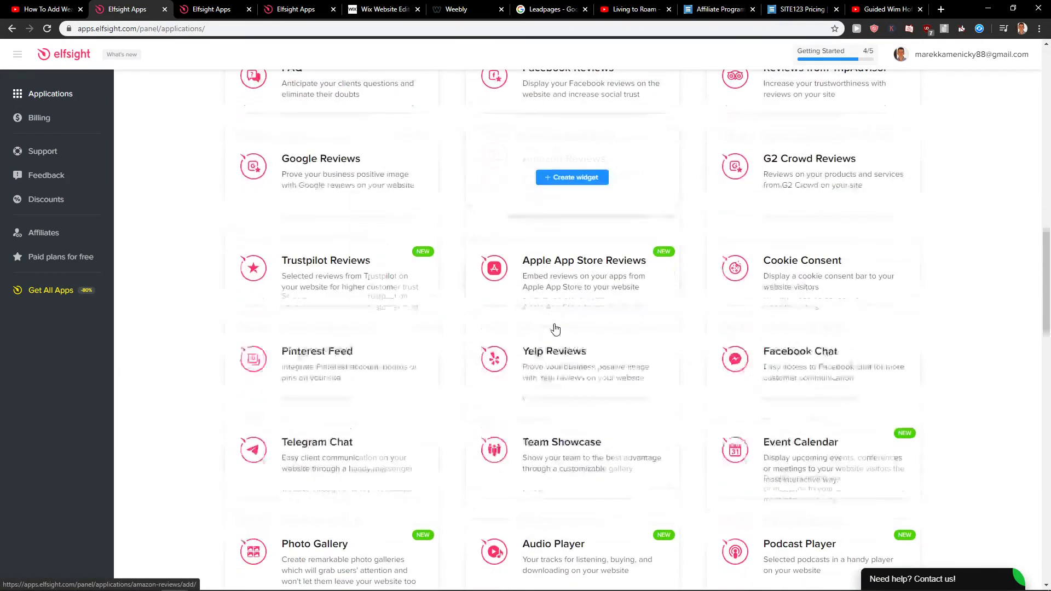
left_click(295, 9)
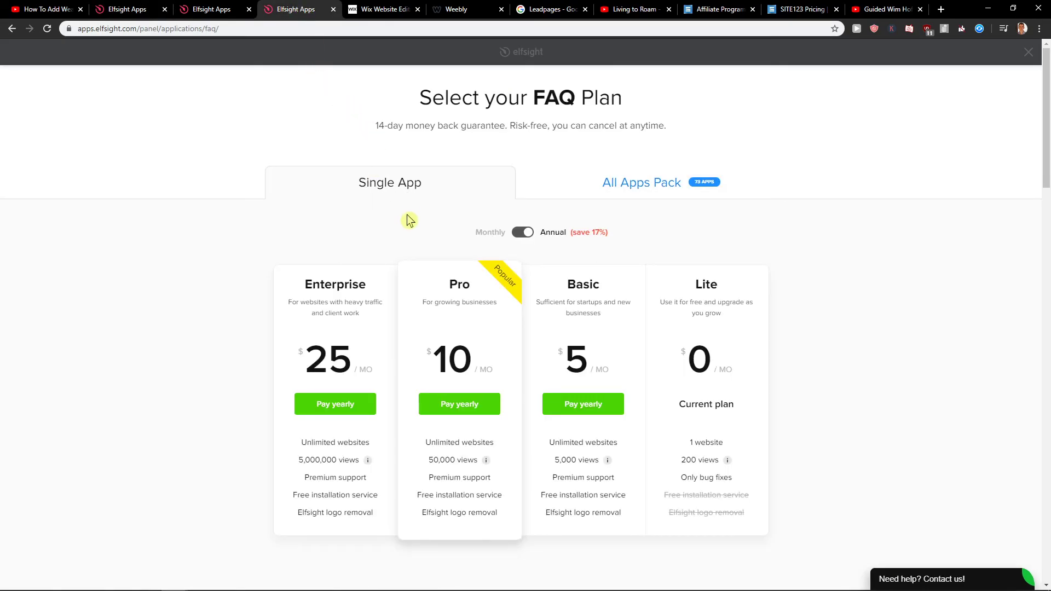